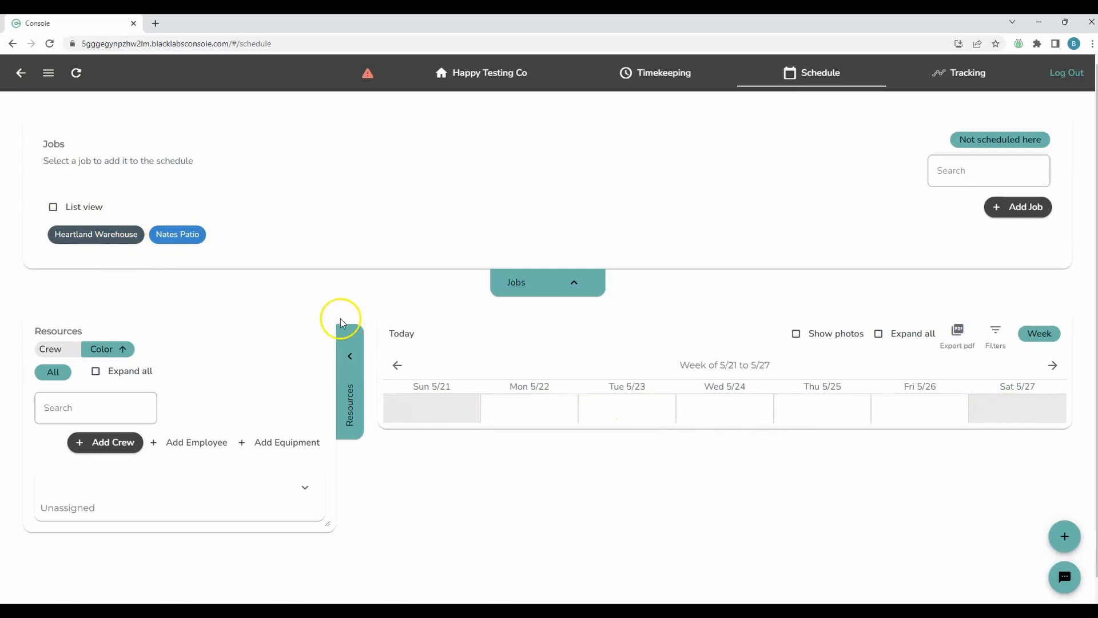
Step: Schedule the Nates Patio job on 5/26 and set the job list filter to All
left_click(194, 237)
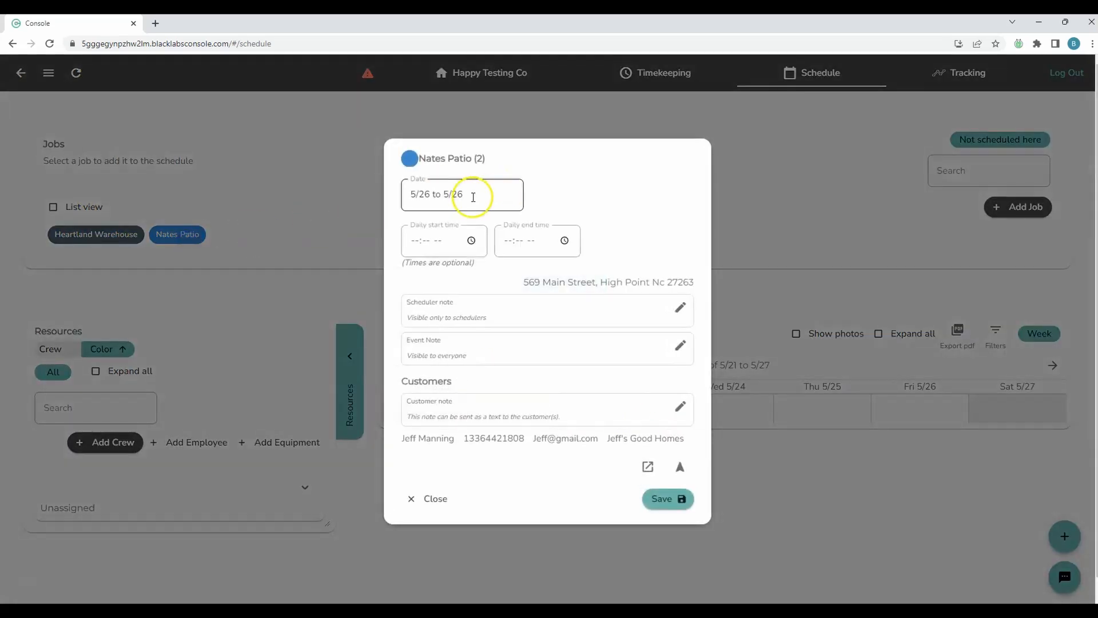
left_click(666, 499)
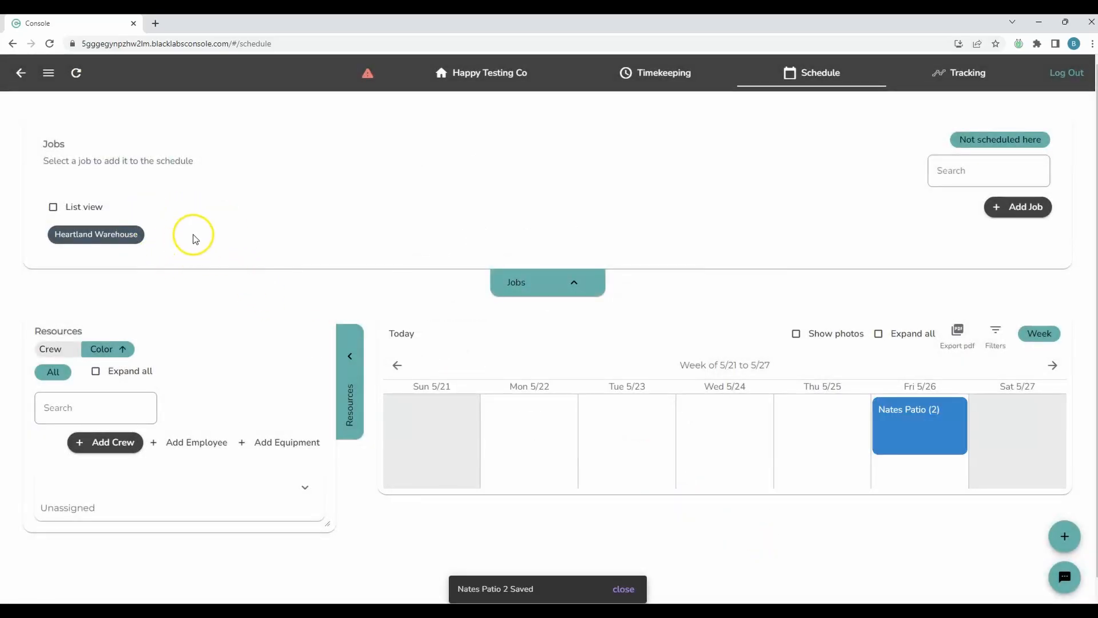
left_click(1028, 146)
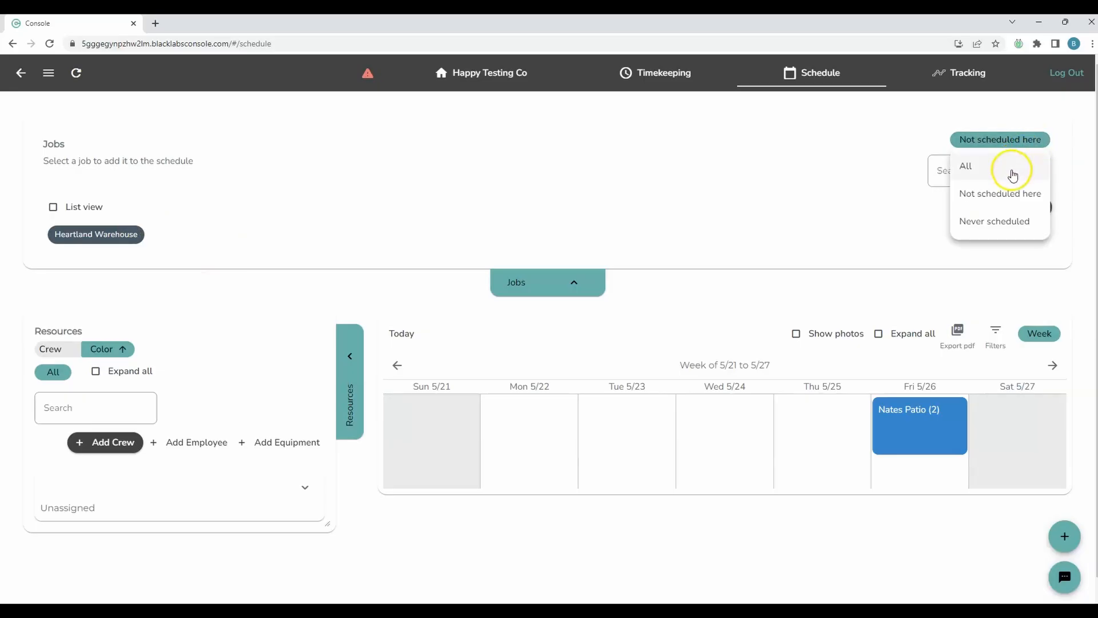
left_click(1013, 173)
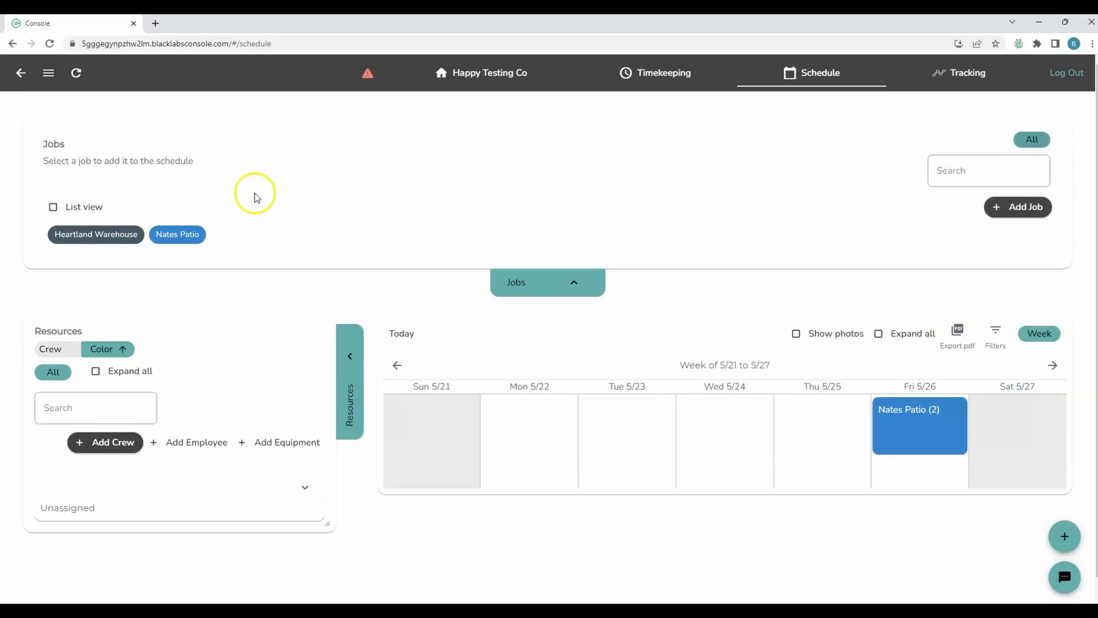
Step: Add a second Nates Patio event on 5/26, and delete that duplicate event from the schedule
left_click(181, 239)
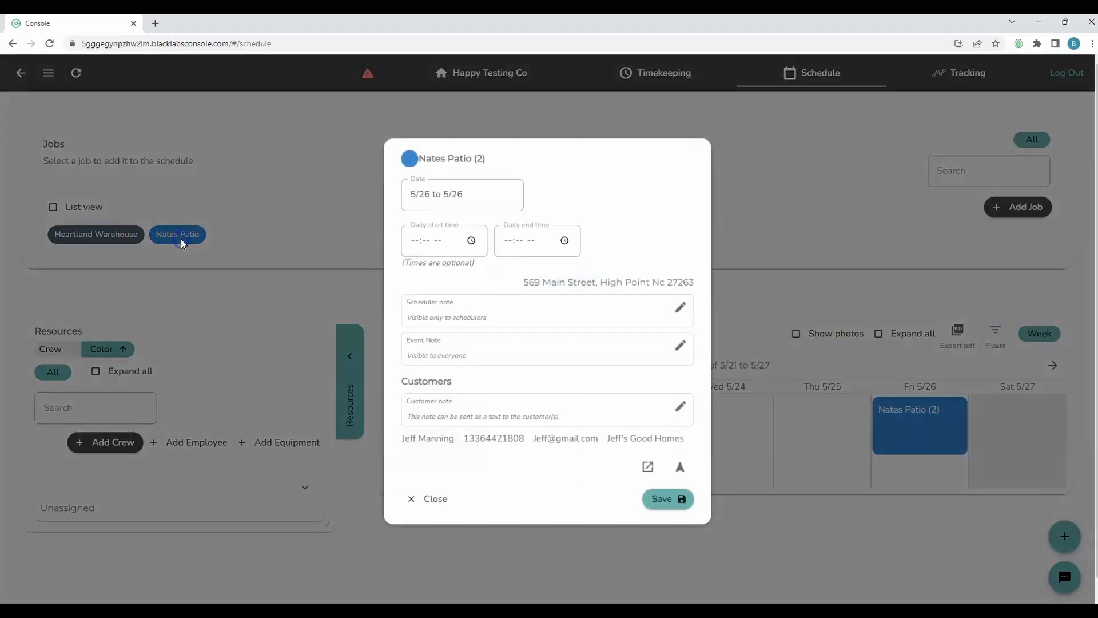
left_click(663, 505)
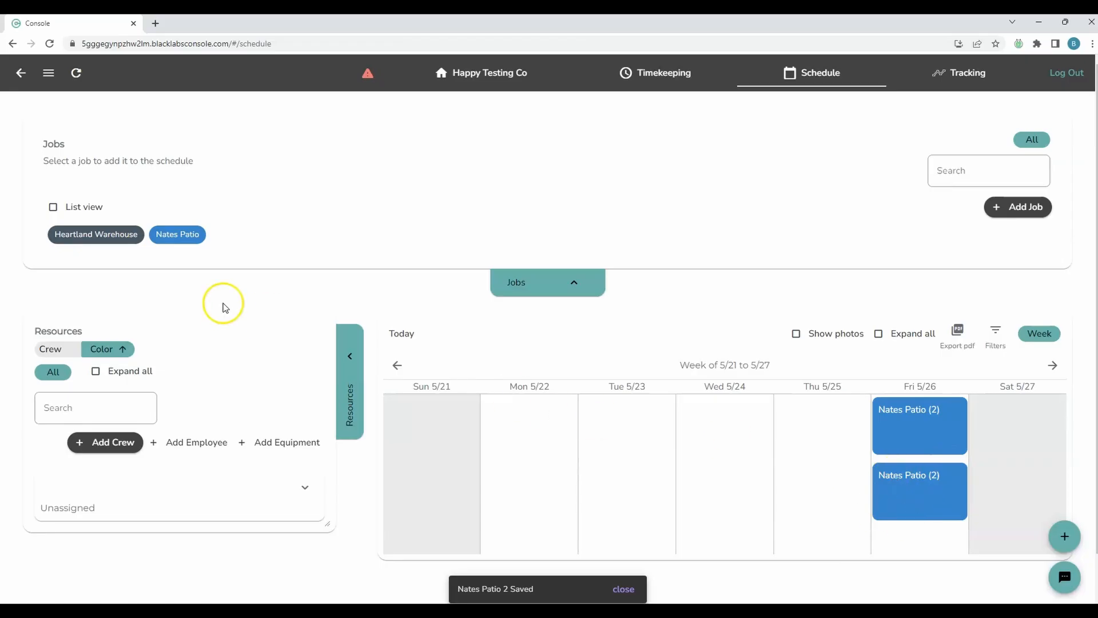
left_click(903, 499)
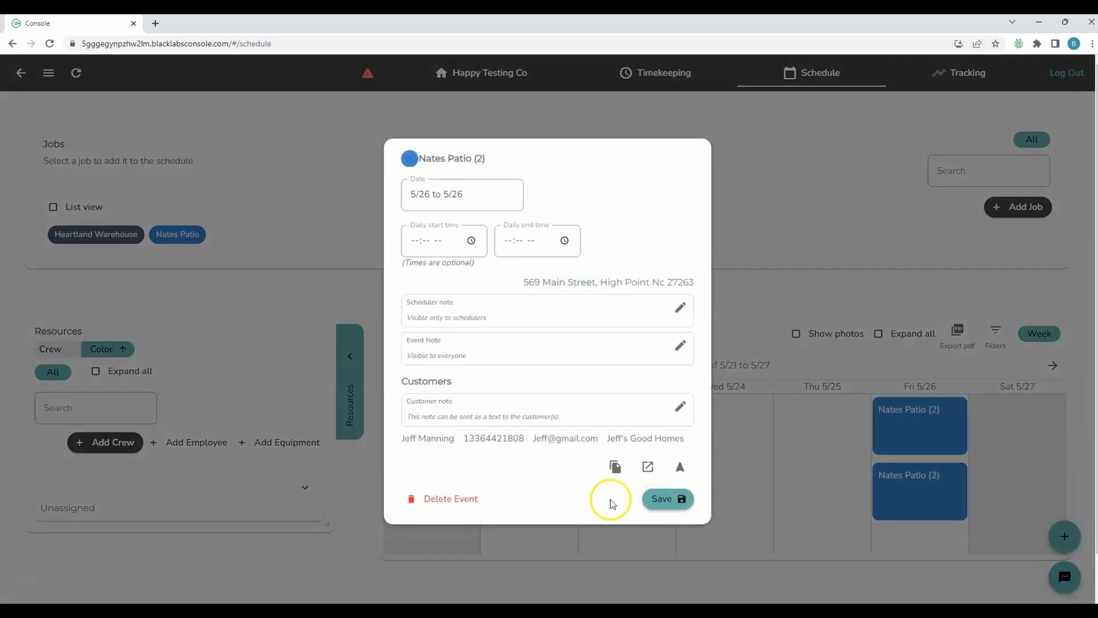
left_click(461, 496)
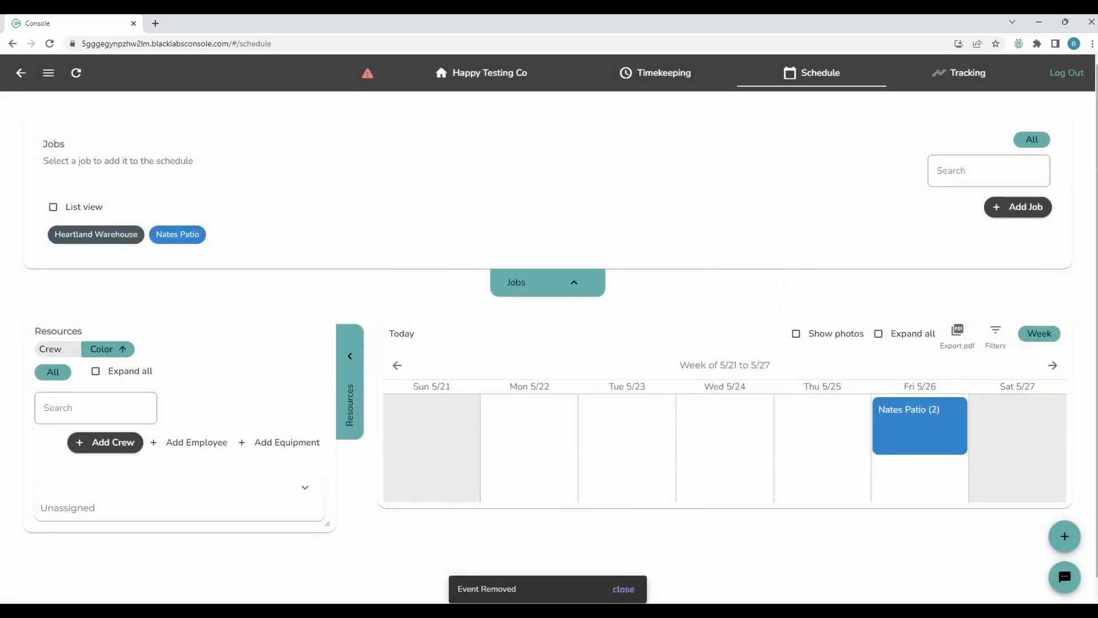
Step: Filter the job list to Not scheduled here and show the schedule for Thursday 5/25 only
left_click(1043, 140)
left_click(974, 192)
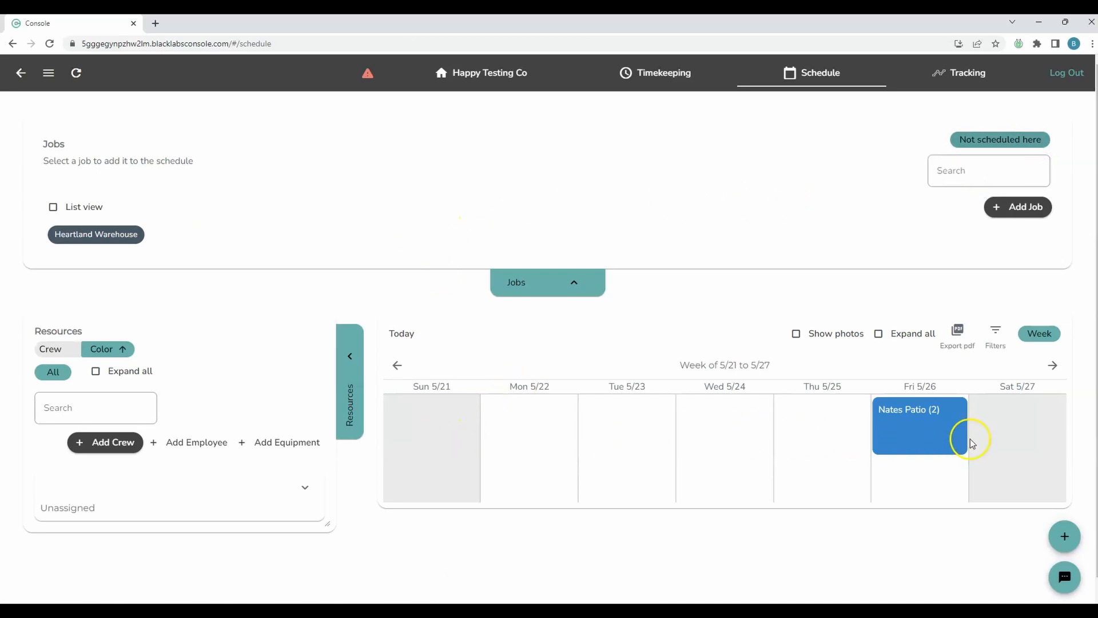
left_click(812, 385)
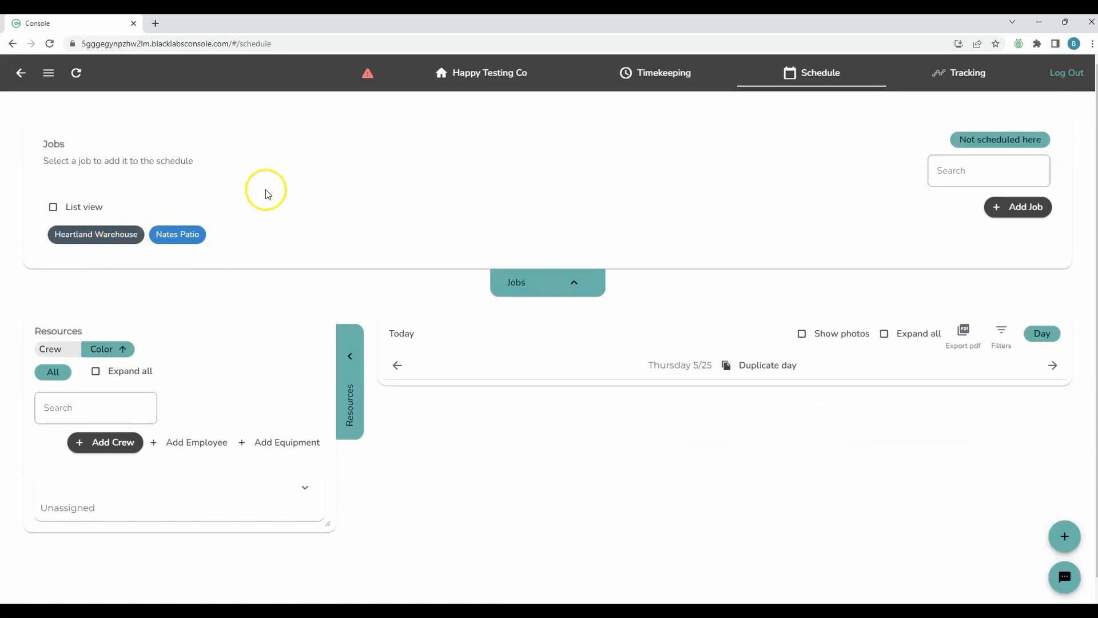
Step: Set the job list filter to All and return the schedule to the Week view
left_click(998, 144)
left_click(987, 171)
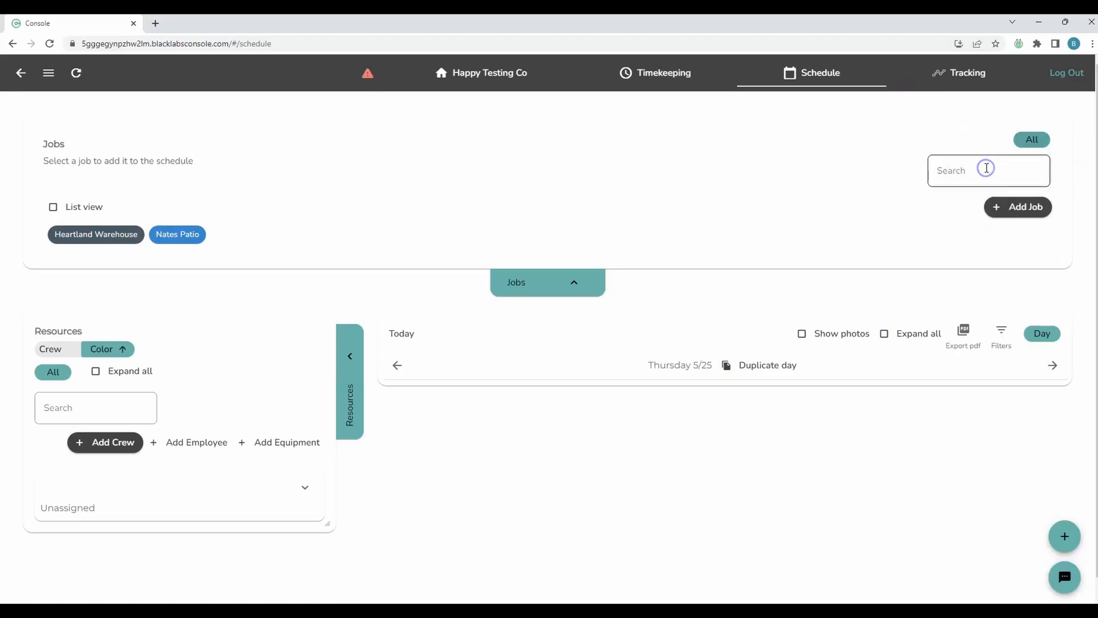
left_click(1049, 335)
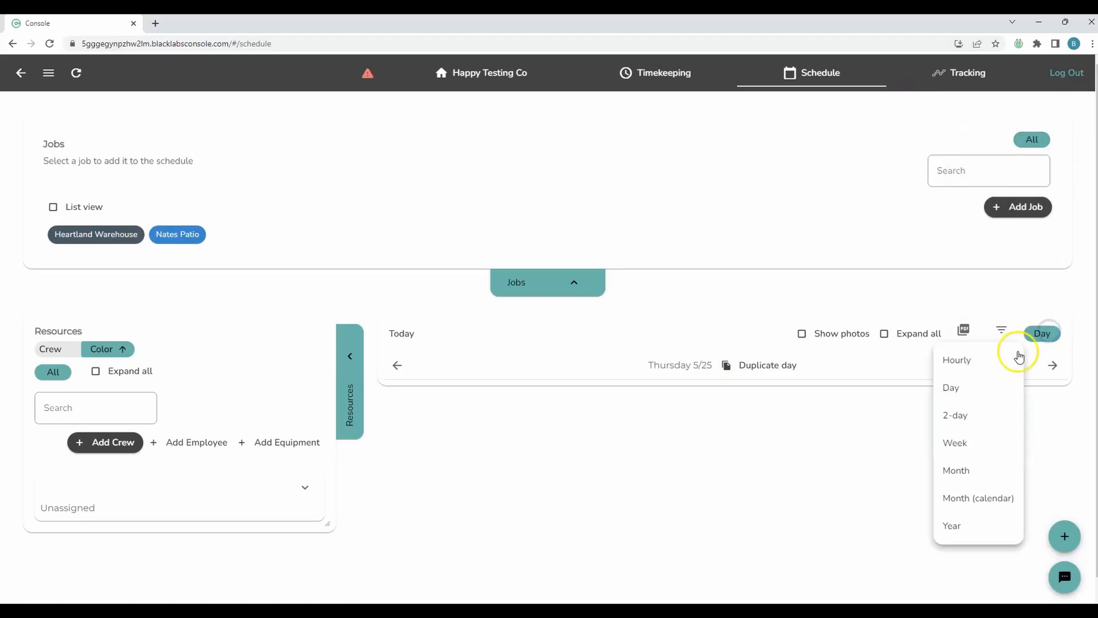
left_click(954, 443)
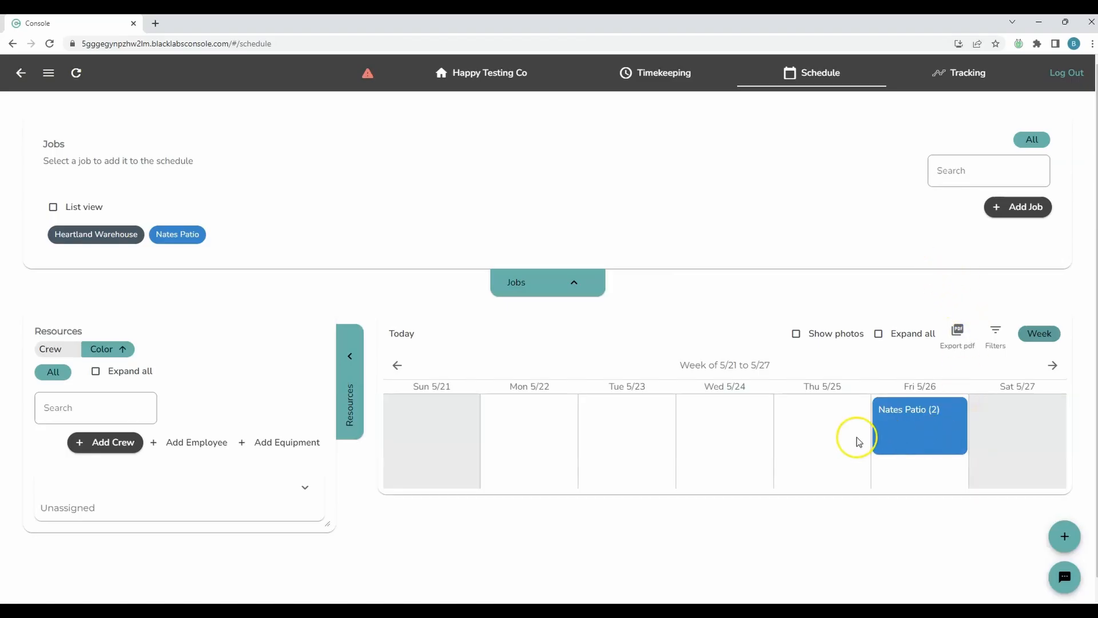
Step: Delete the Nates Patio event on Friday and schedule the job again with the dates 5/26 to 5/26
left_click(904, 441)
left_click(452, 498)
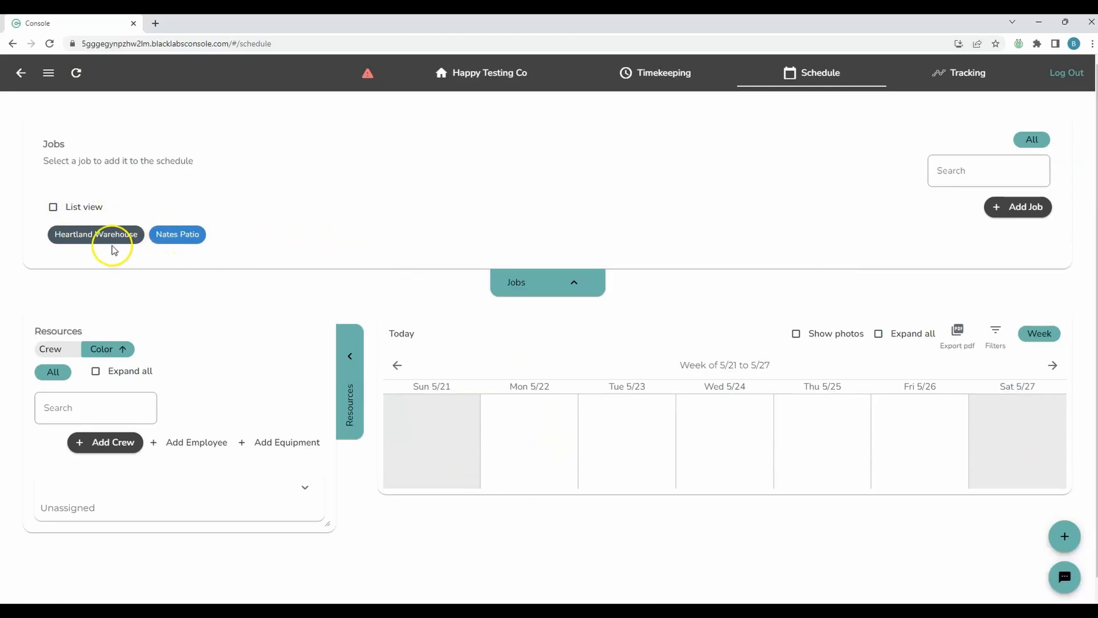
left_click(185, 243)
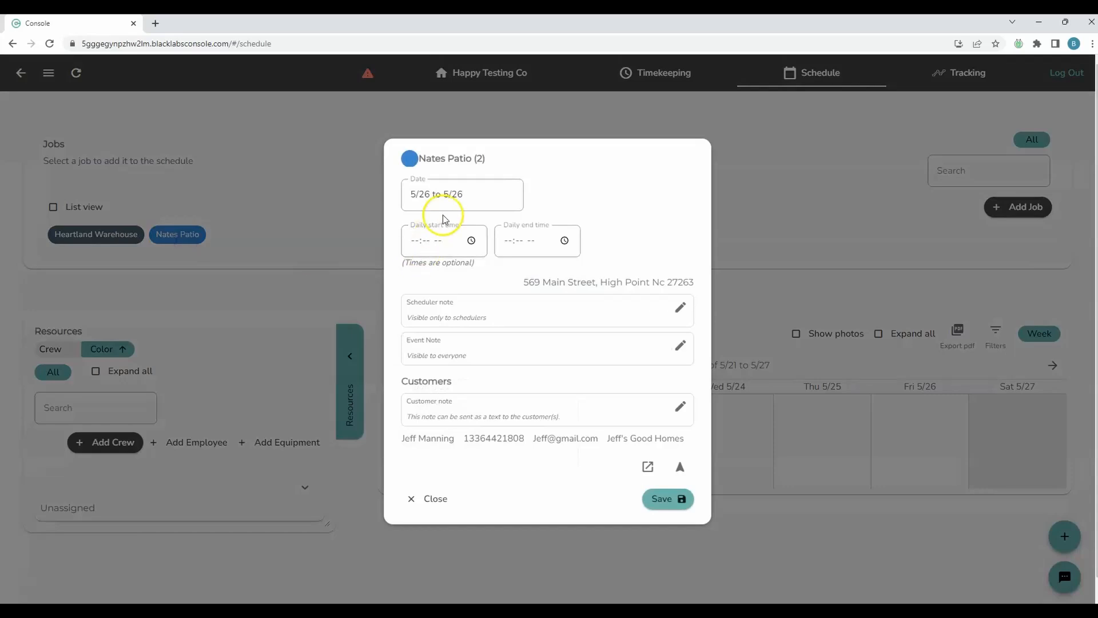
left_click(451, 199)
left_click(418, 196)
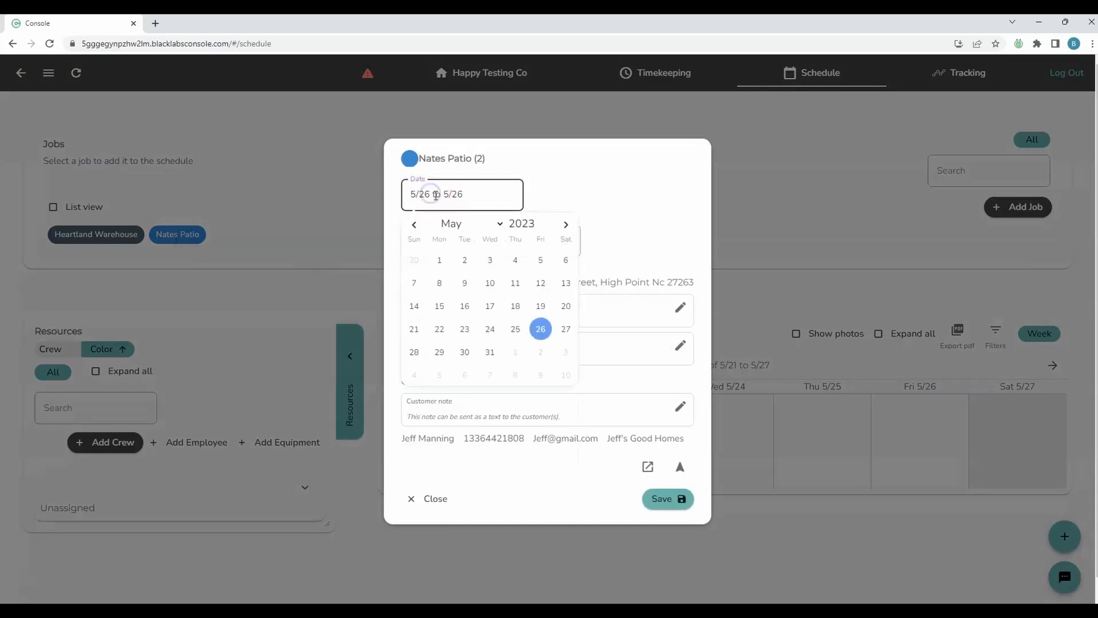
left_click(538, 331)
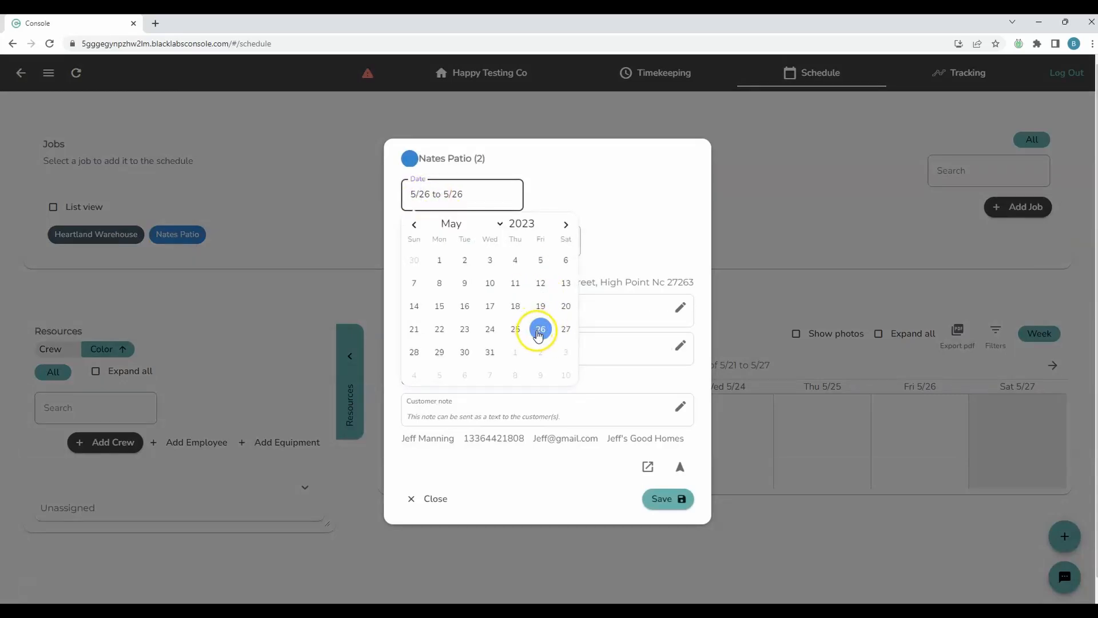
left_click(655, 508)
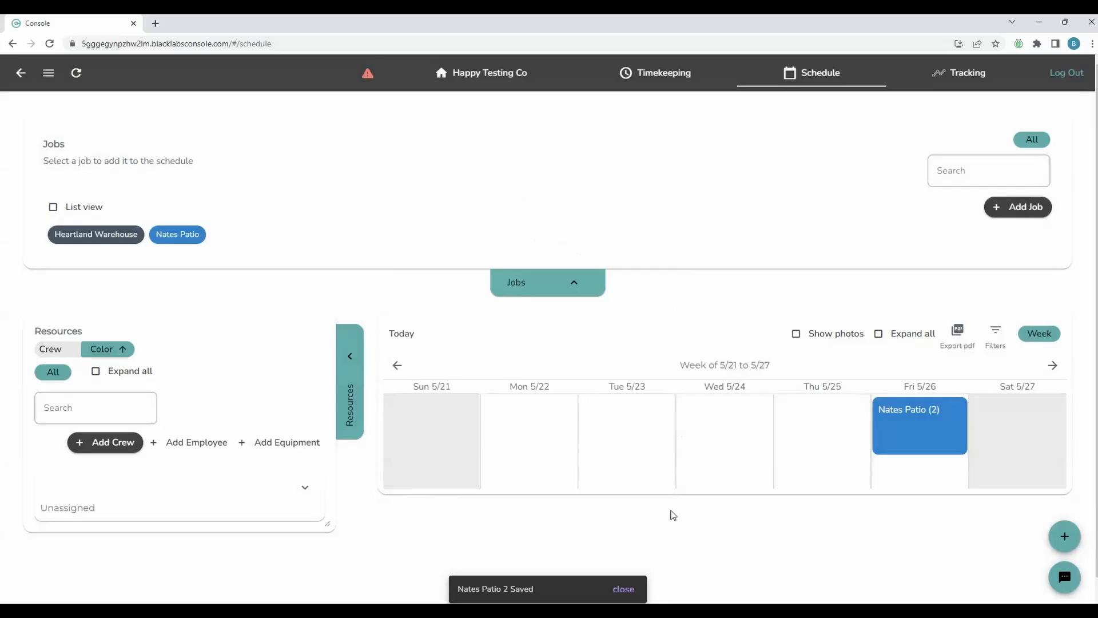
Step: Schedule another Nates Patio event with the date range 5/22 to 5/24
left_click(193, 239)
left_click(462, 200)
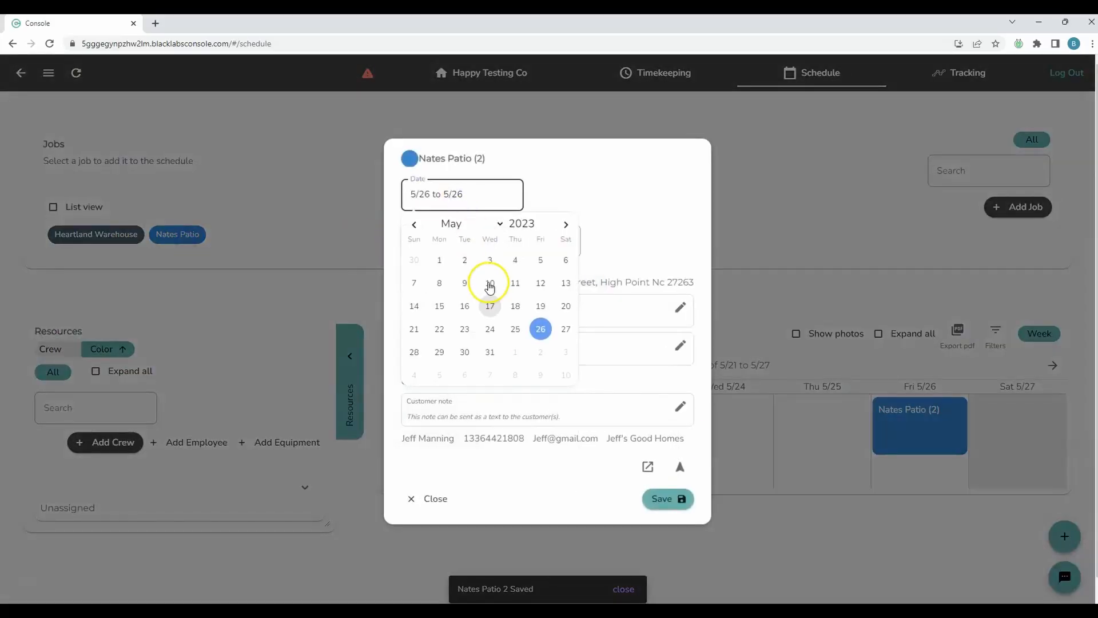
left_click(437, 329)
left_click(480, 330)
left_click(656, 499)
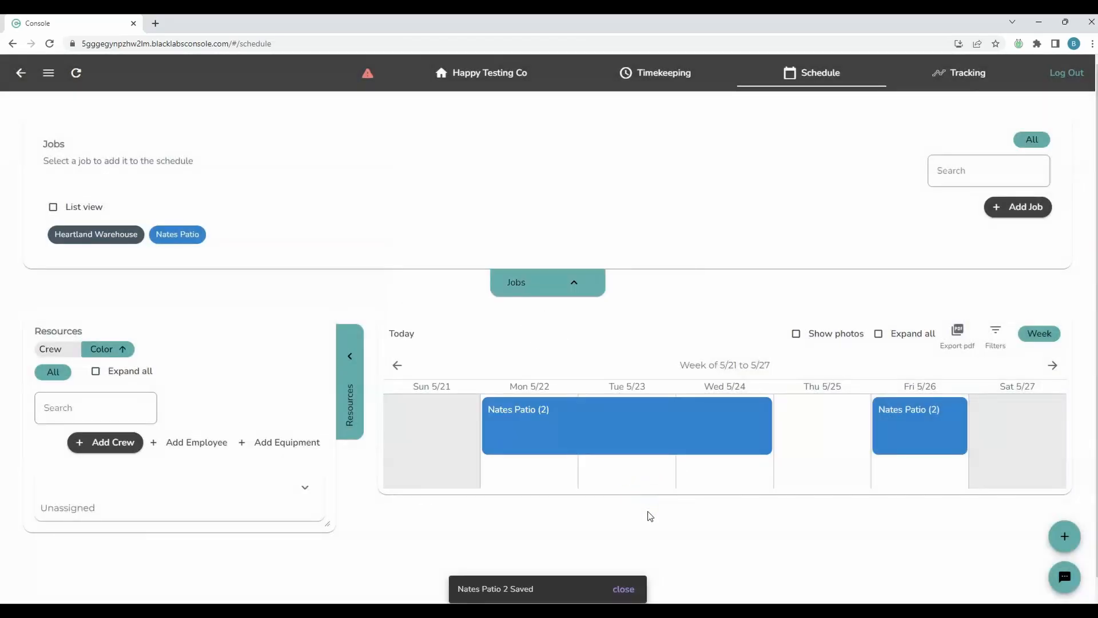
Step: Add a Nates Patio event on 5/26 with daily start time 03:00 AM and end time 02:00 PM
left_click(189, 237)
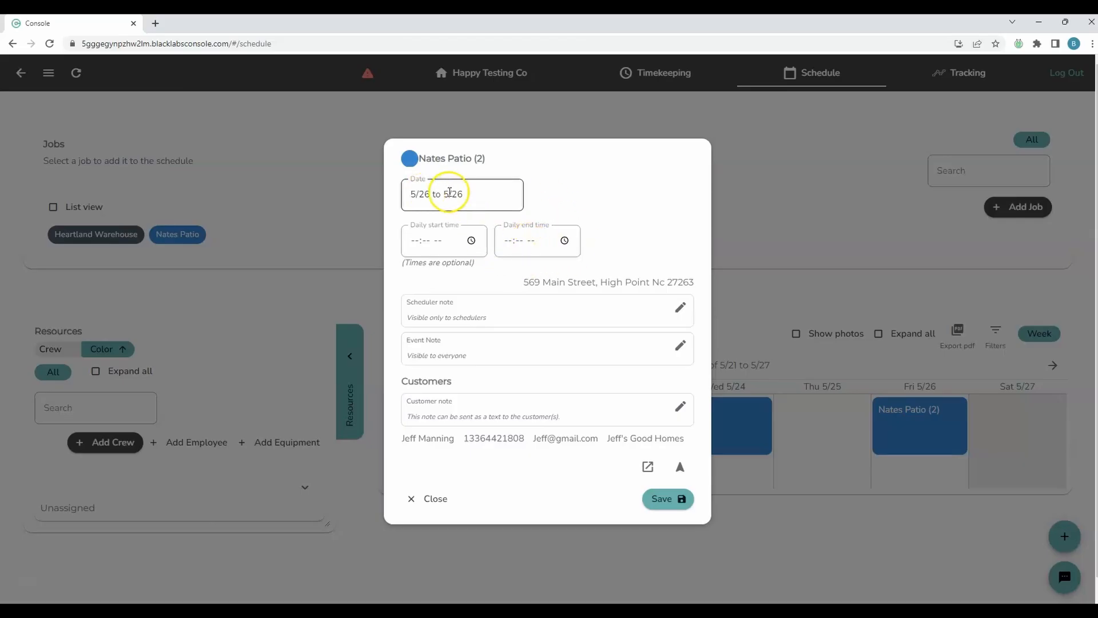
left_click(412, 242)
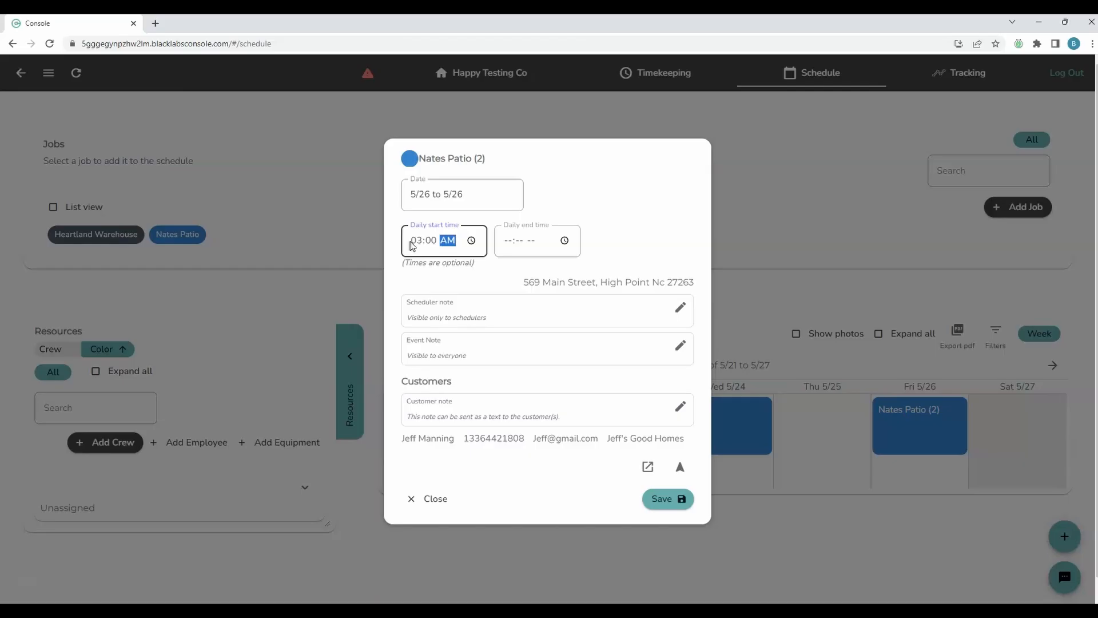
left_click(504, 243)
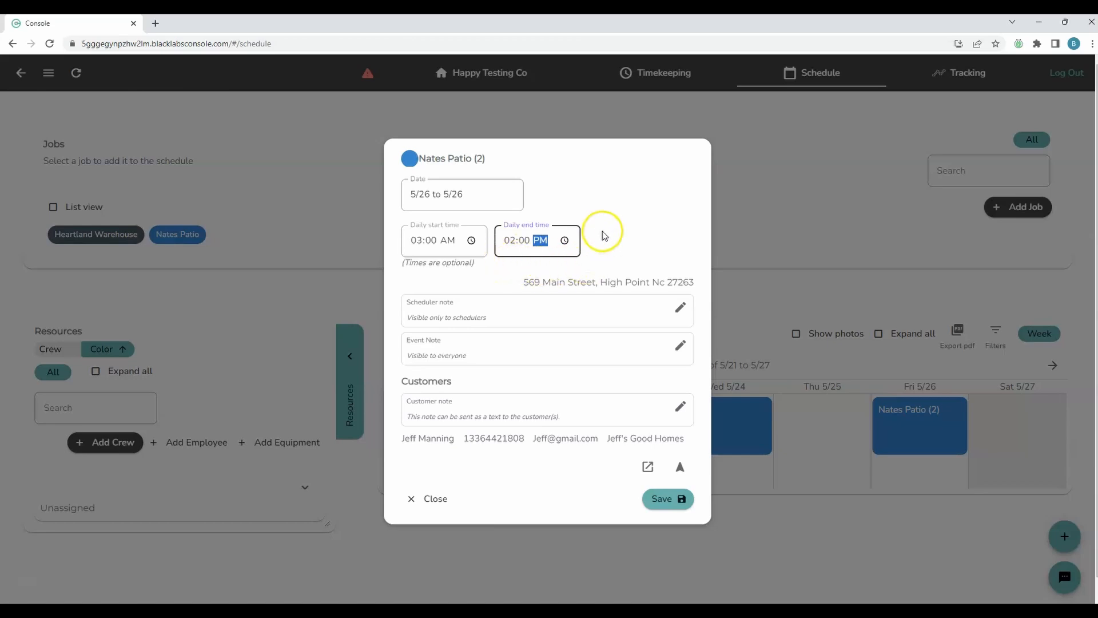
left_click(669, 504)
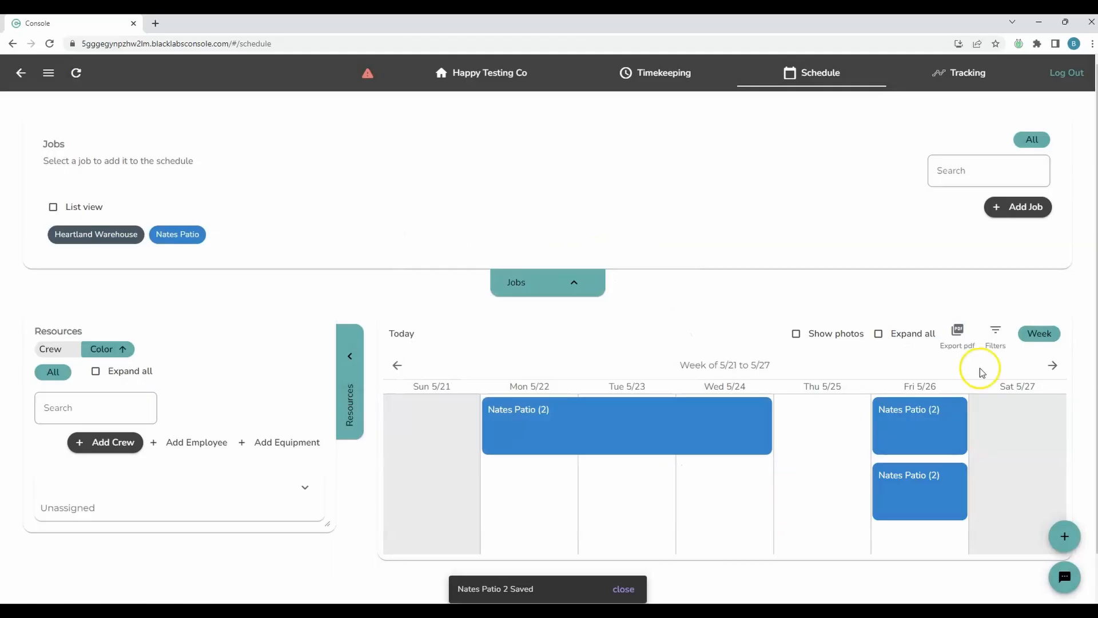
Step: View Friday 5/26 in the Hourly schedule, check the expanded event details, and return to the Week view
left_click(1032, 336)
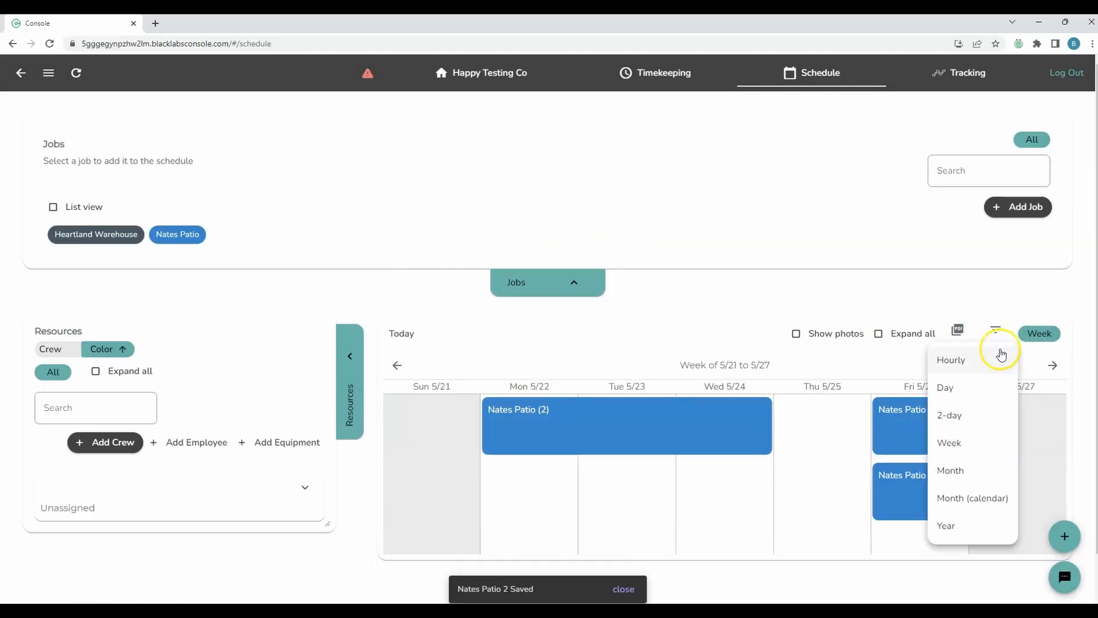
left_click(975, 360)
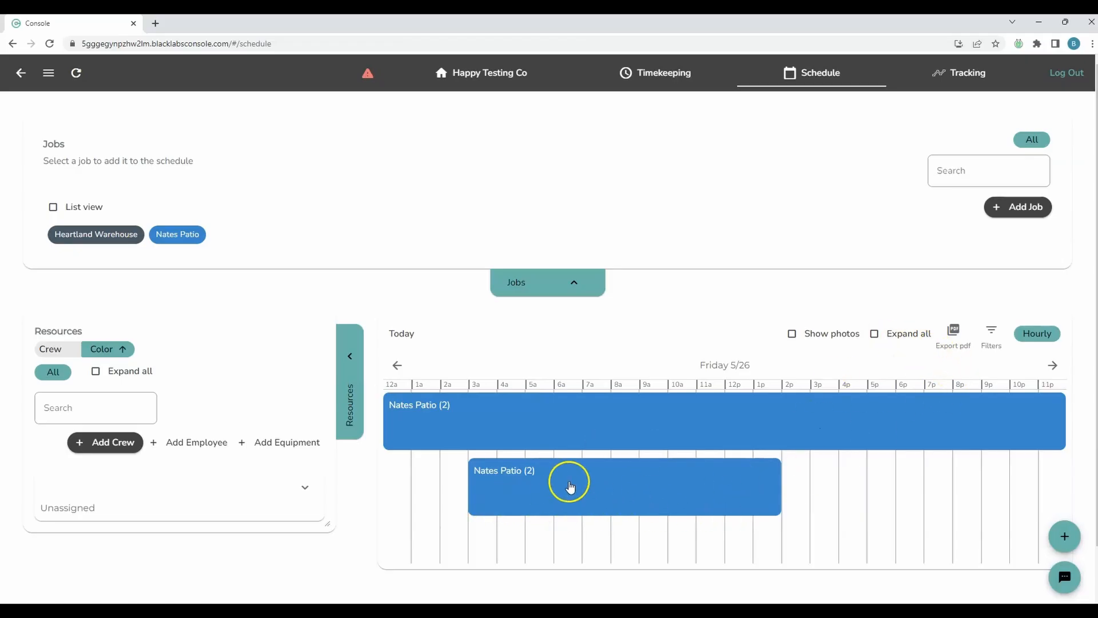
left_click(912, 338)
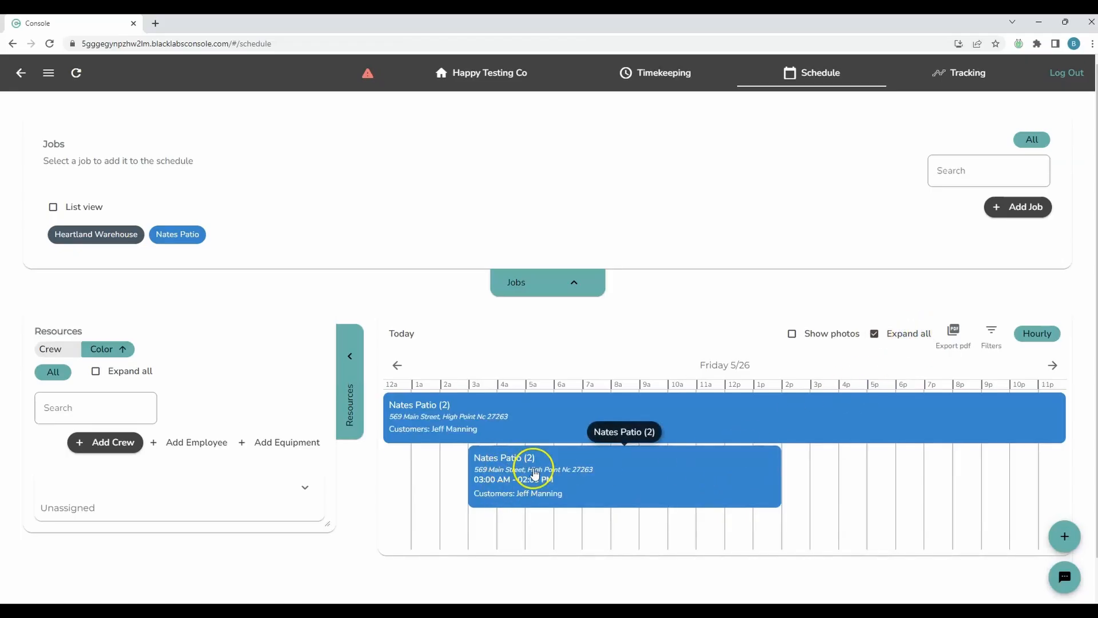
left_click(905, 343)
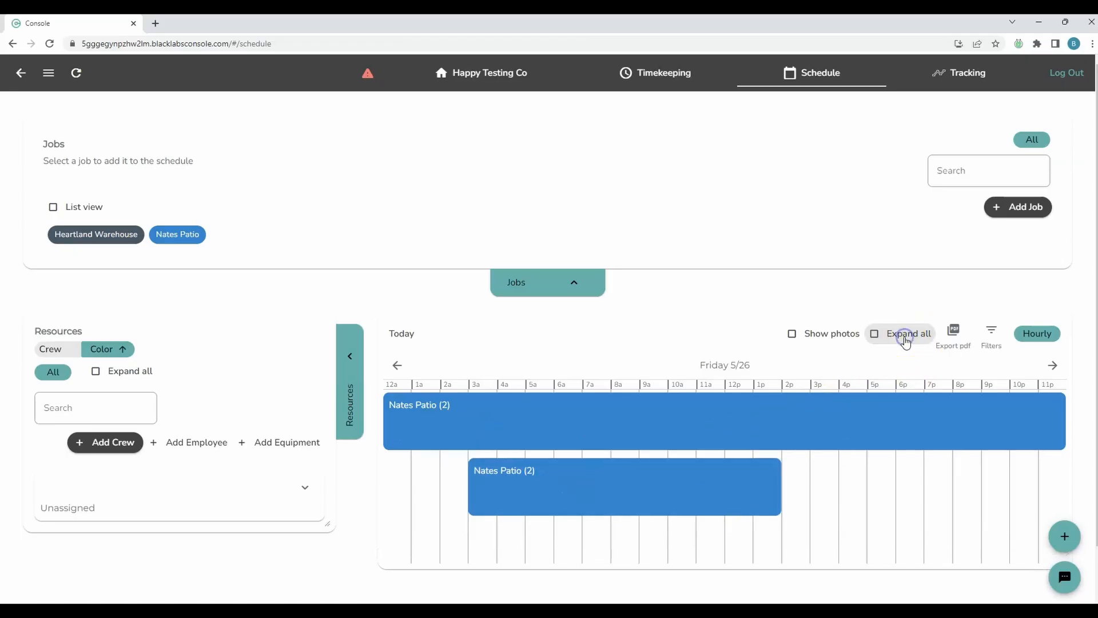
left_click(1037, 333)
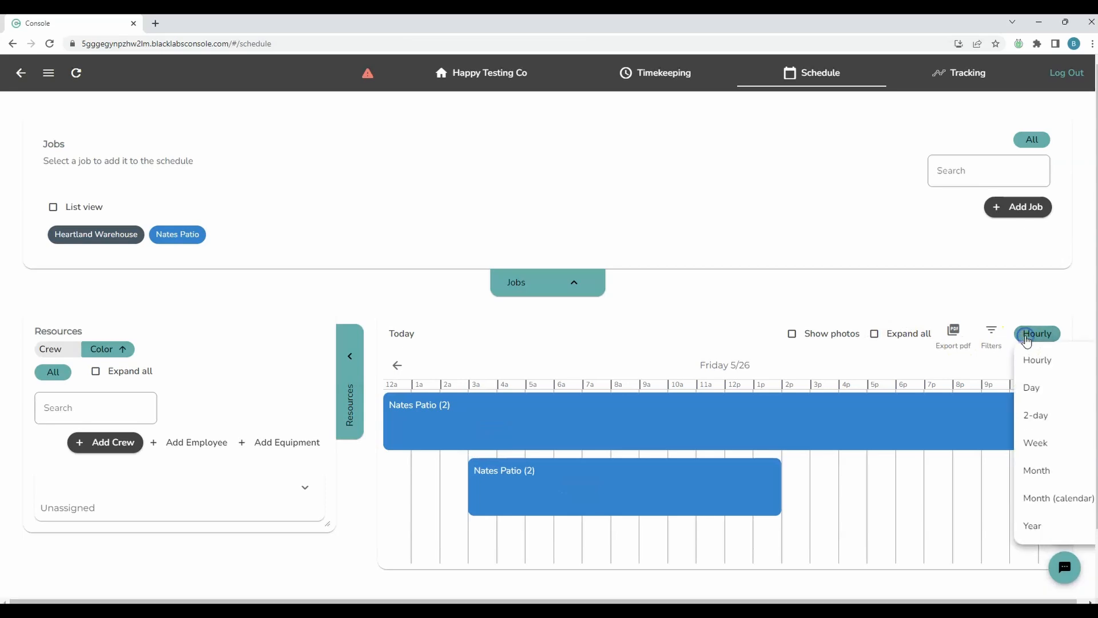
left_click(1034, 444)
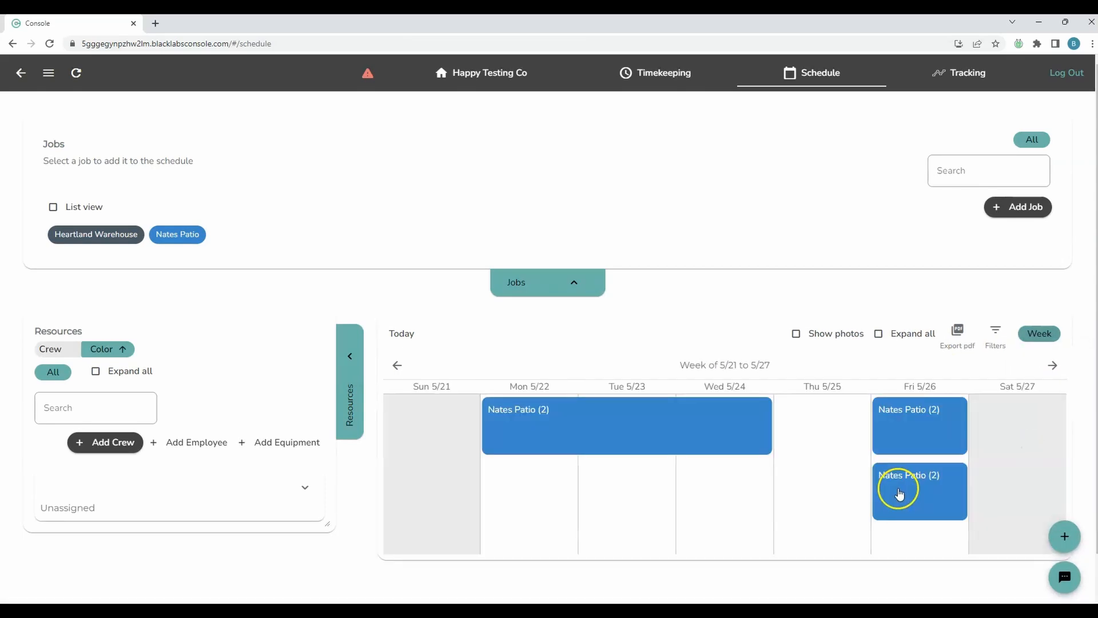
Step: Delete the lower Nates Patio event on 5/26 and the one spanning 5/22 to 5/24
left_click(943, 492)
left_click(454, 501)
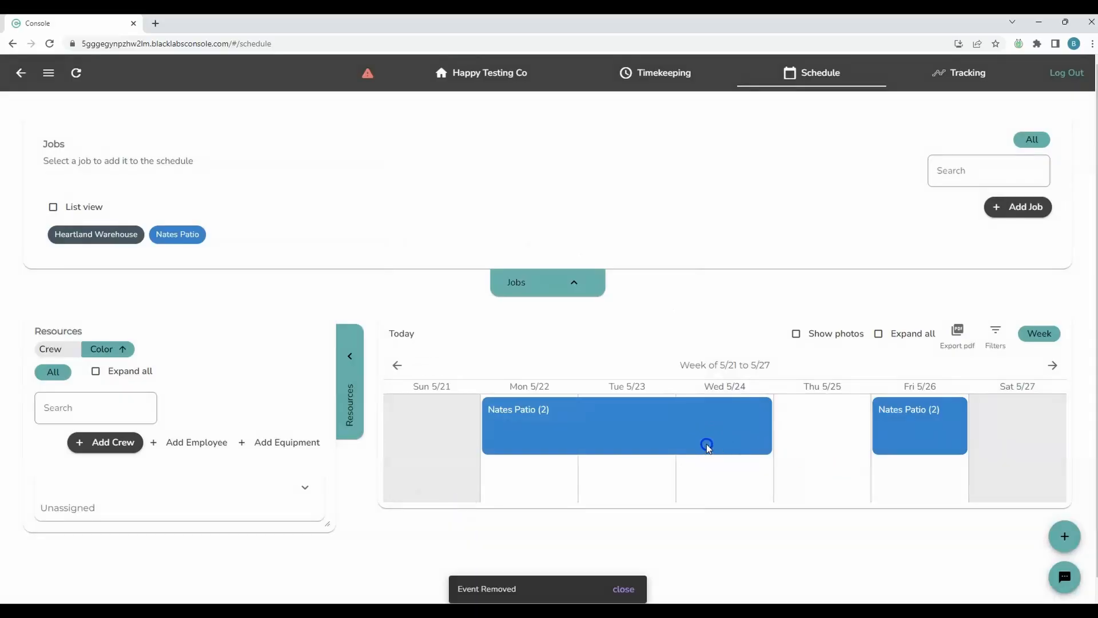
left_click(707, 444)
left_click(448, 501)
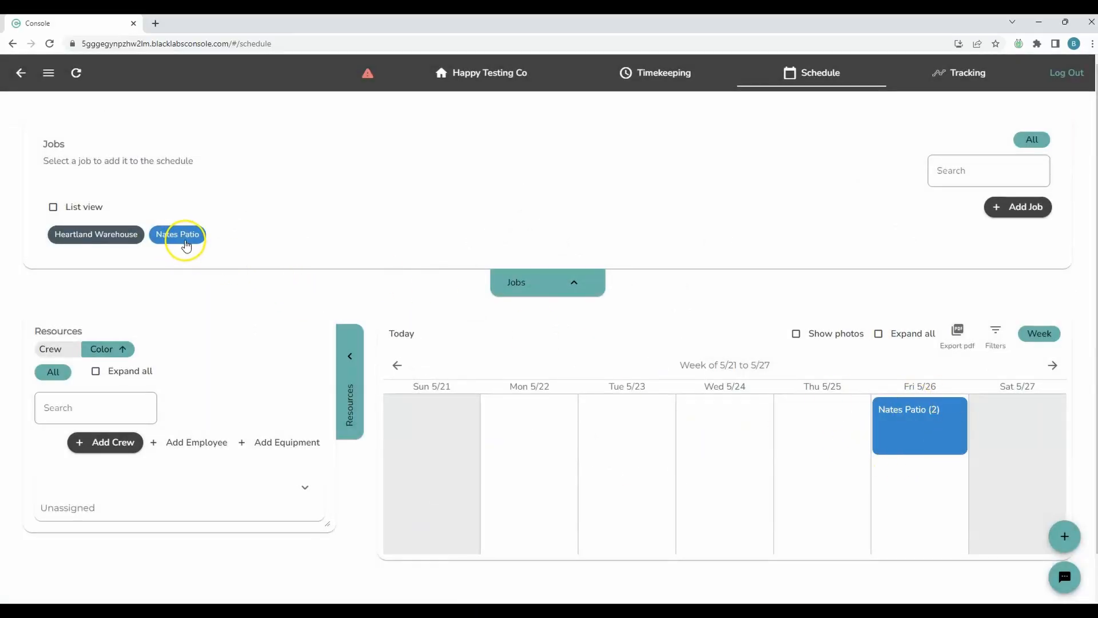
Step: Schedule the Heartland Warehouse job on 5/26
left_click(107, 239)
left_click(608, 456)
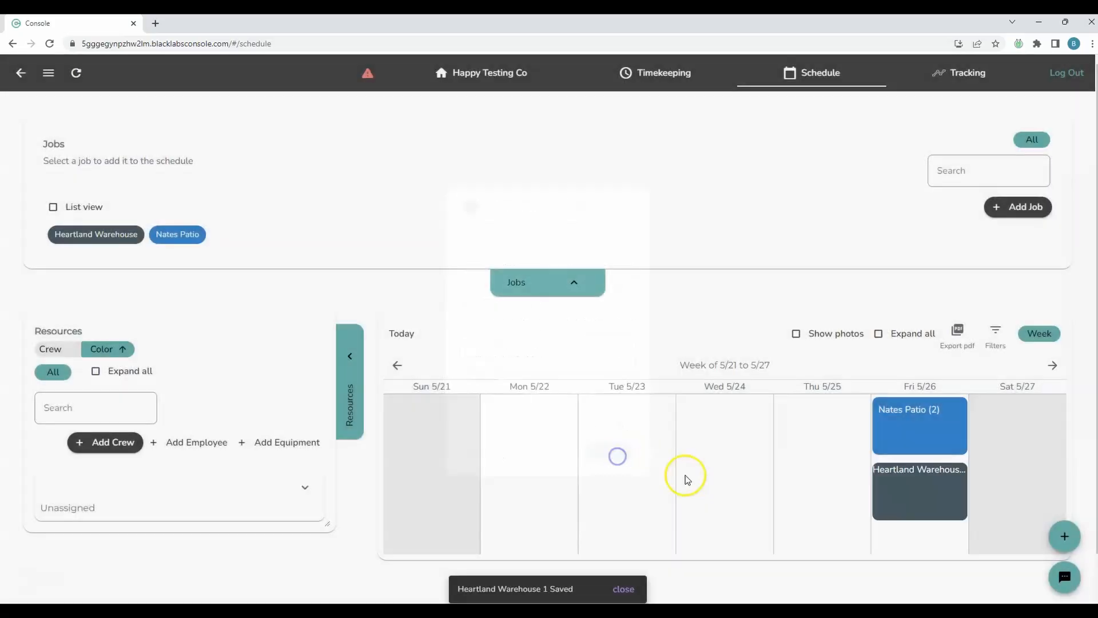
left_click(728, 225)
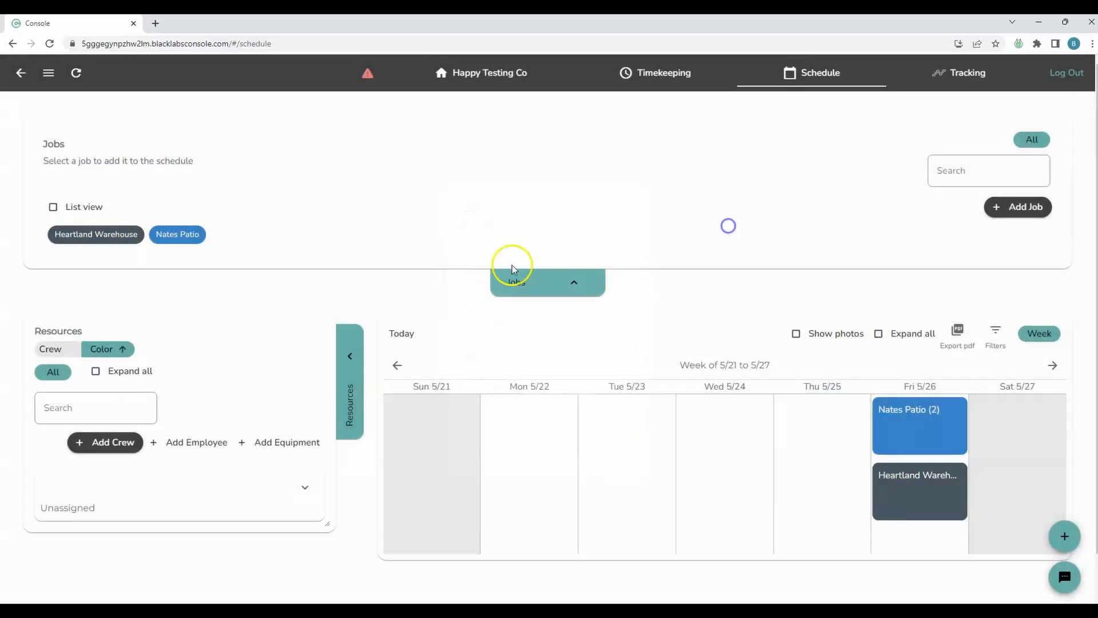
Step: Schedule the Heartland Warehouse job from 5/22 to 5/24 and save the event
left_click(76, 238)
left_click(515, 240)
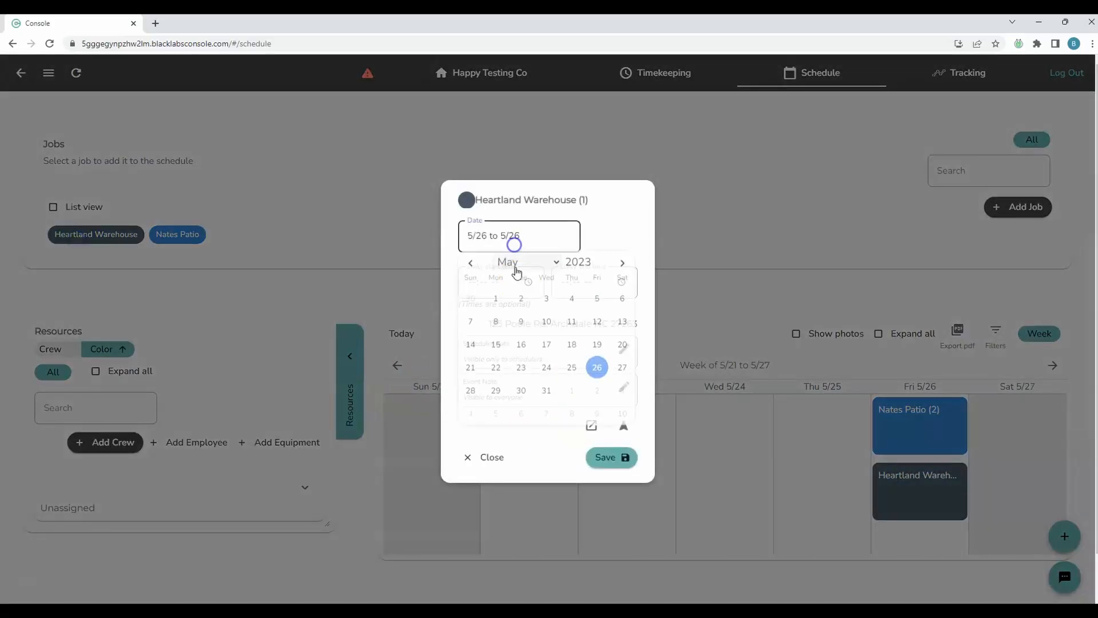
left_click(495, 371)
left_click(546, 370)
left_click(603, 456)
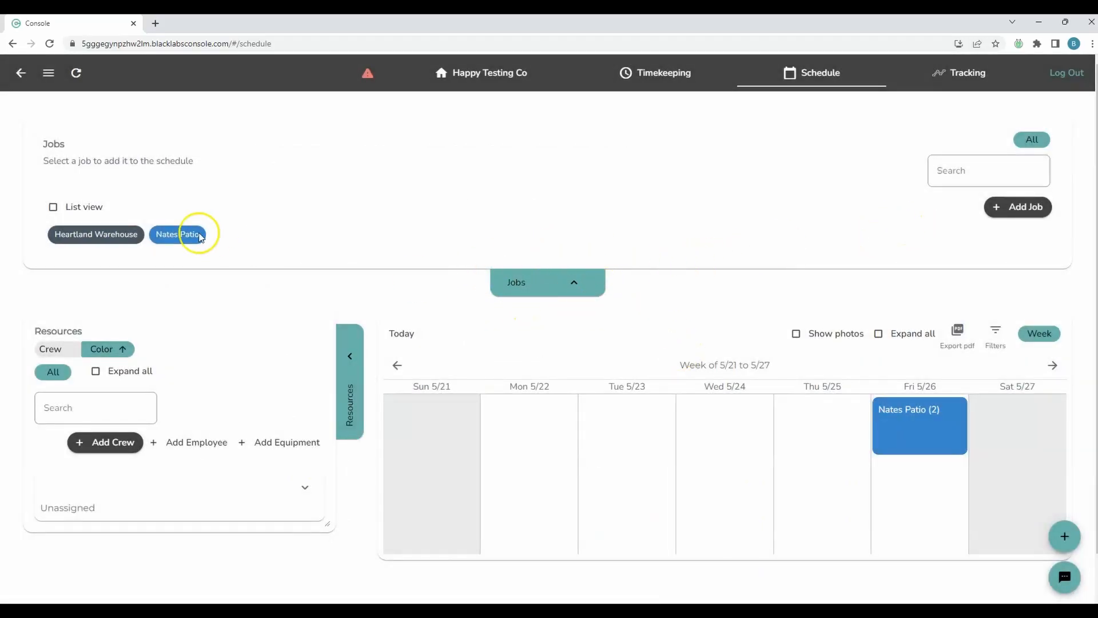
Step: Collapse the Jobs and Resources sections to give the schedule the full width, and expand both again
left_click(583, 293)
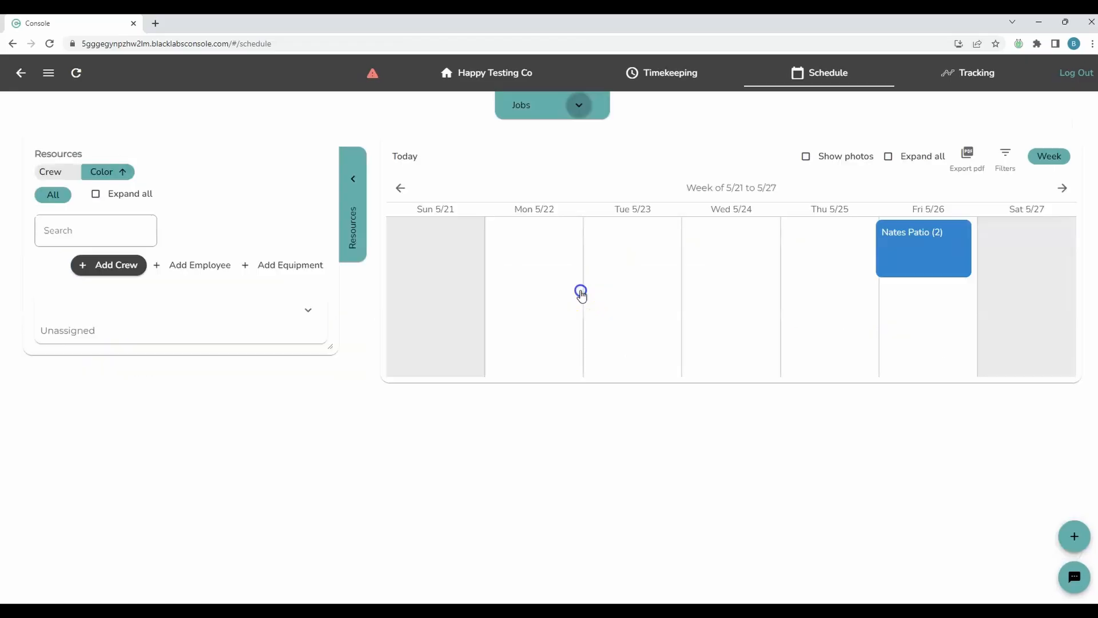
left_click(355, 181)
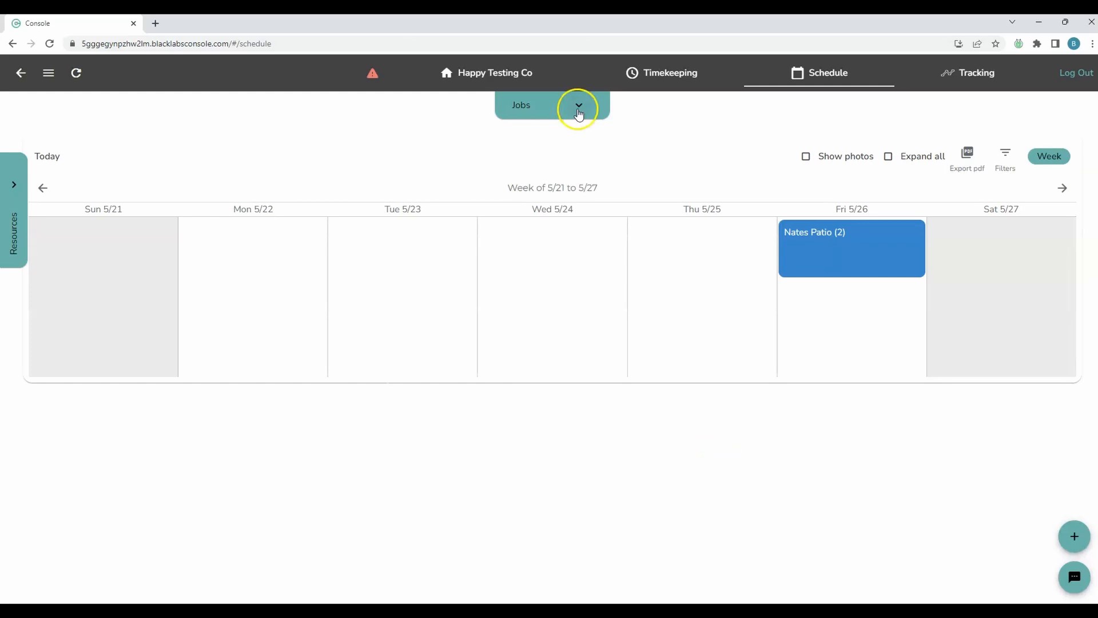
left_click(578, 110)
left_click(20, 363)
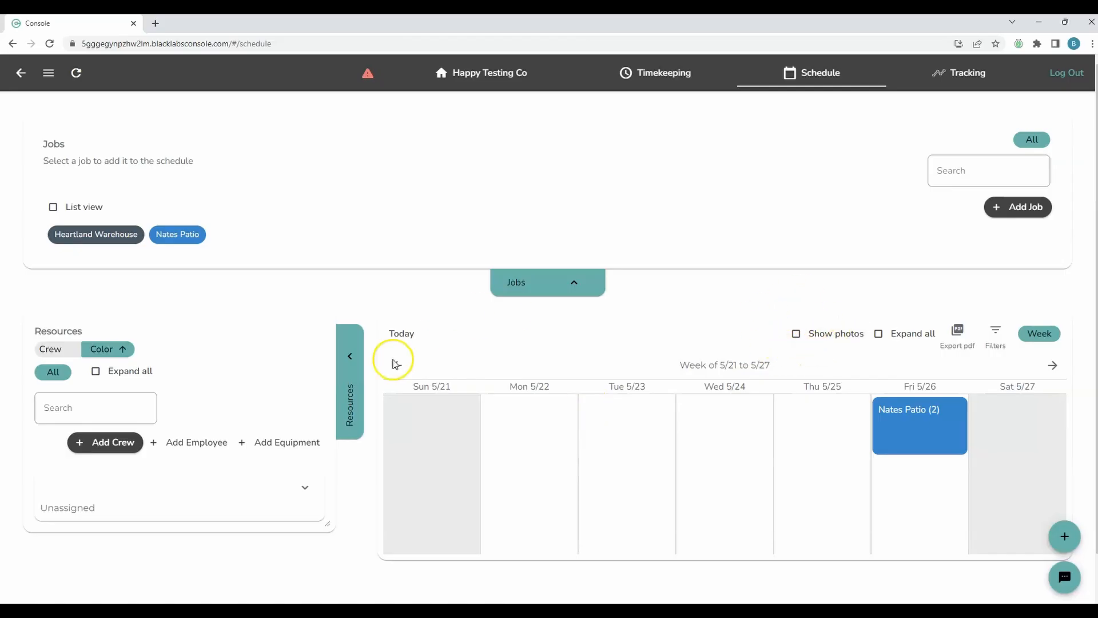
Step: Expand the Unassigned group under Resources, collapse it, and leave it expanded with its employees listed
left_click(315, 487)
scroll(292, 421, "down", 2)
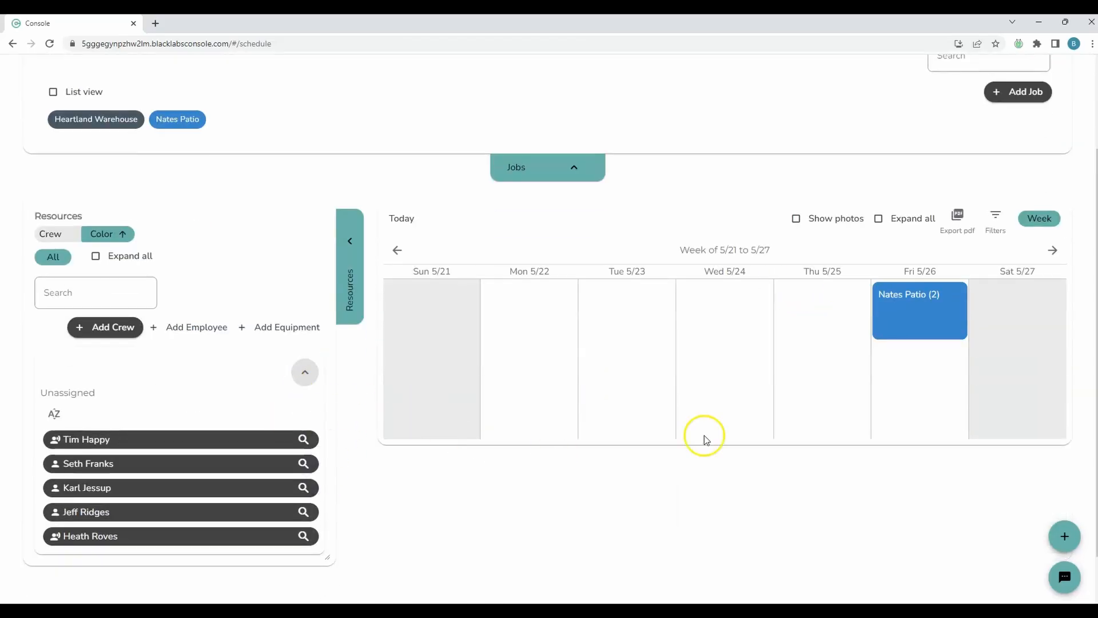
left_click(305, 372)
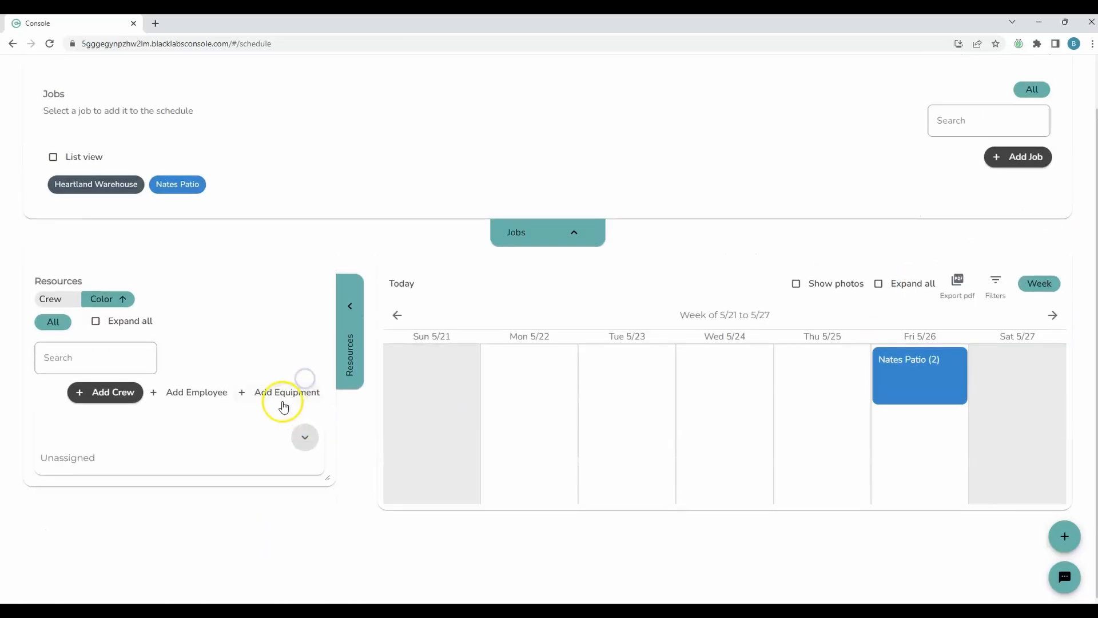
left_click(305, 438)
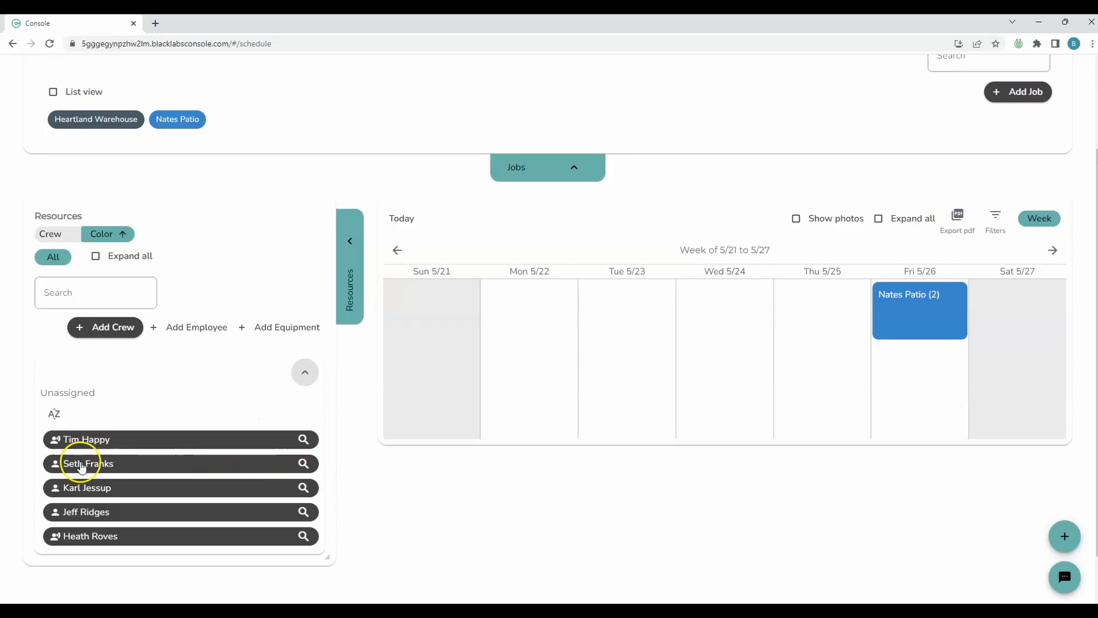
Step: Add the welder photo to the profile of the second employee in the Unassigned group and save the profile
left_click(304, 463)
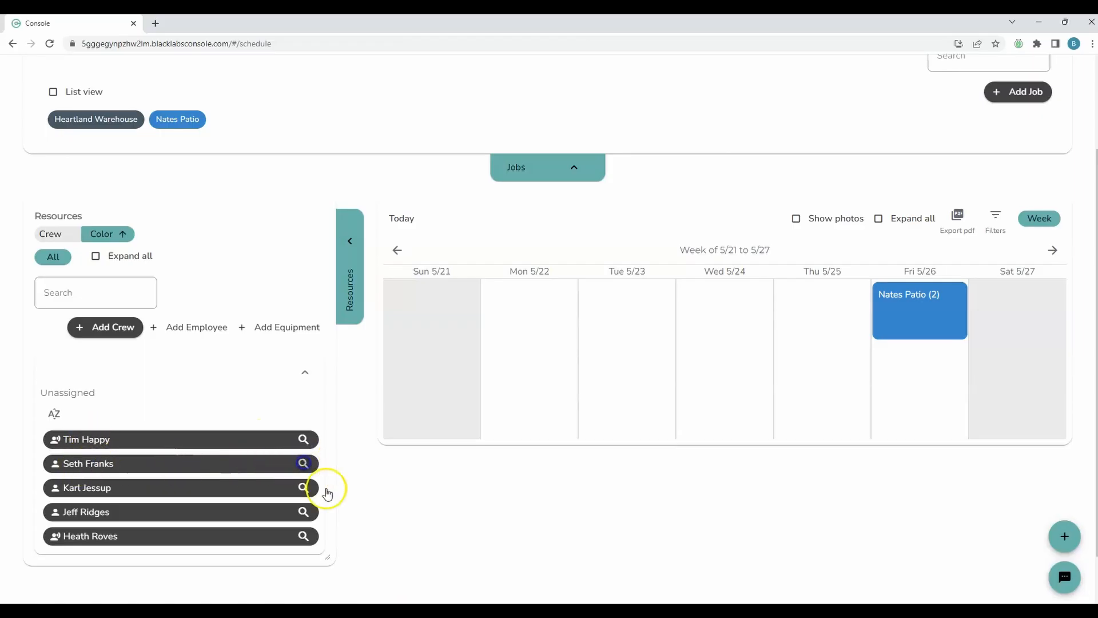
left_click(579, 376)
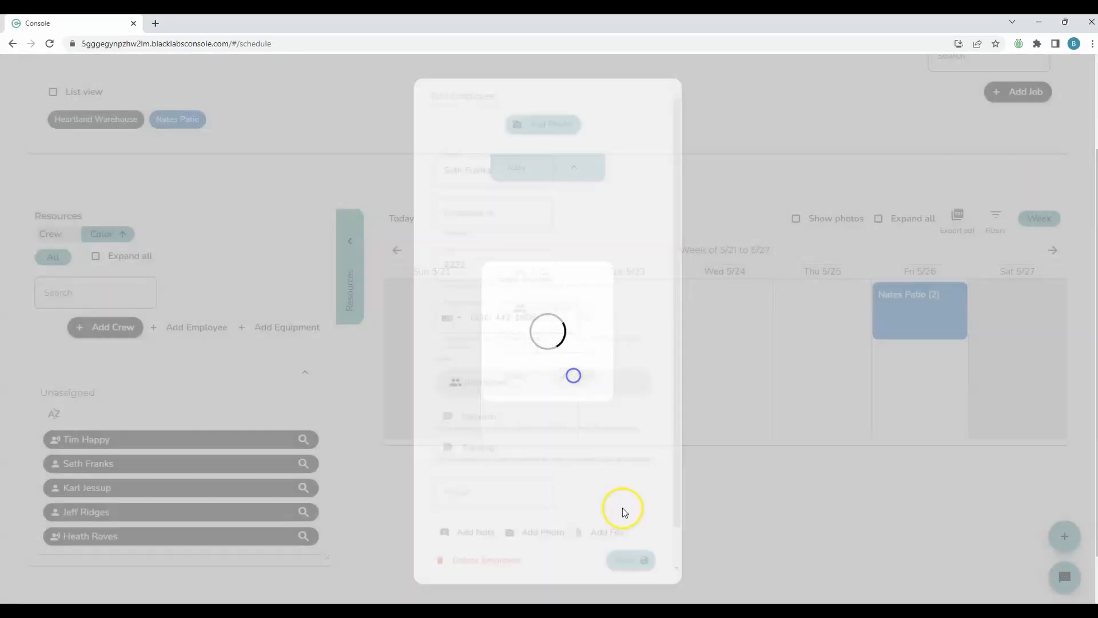
left_click(558, 120)
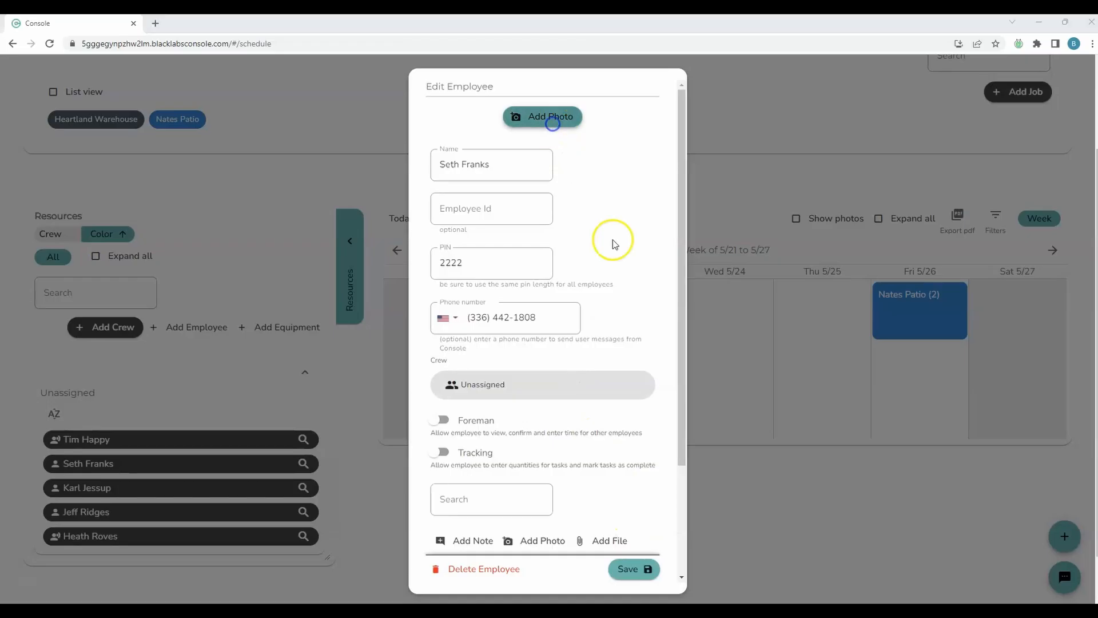
double_click(434, 249)
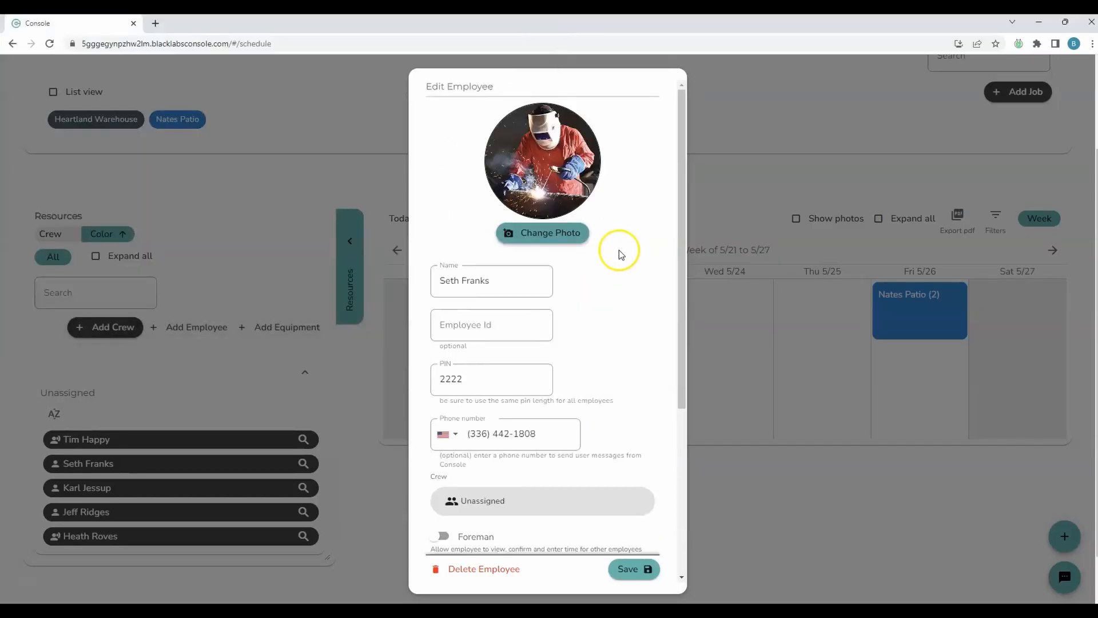
left_click(629, 569)
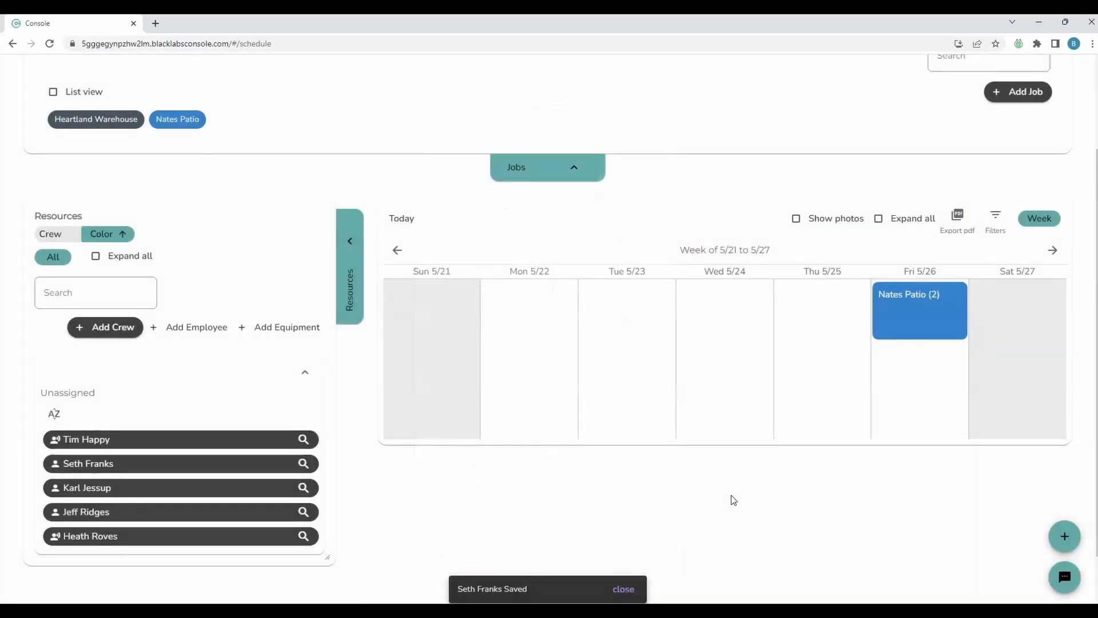
Step: Preview the schedule with photos shown and with all event details expanded, turning each option off again
left_click(837, 219)
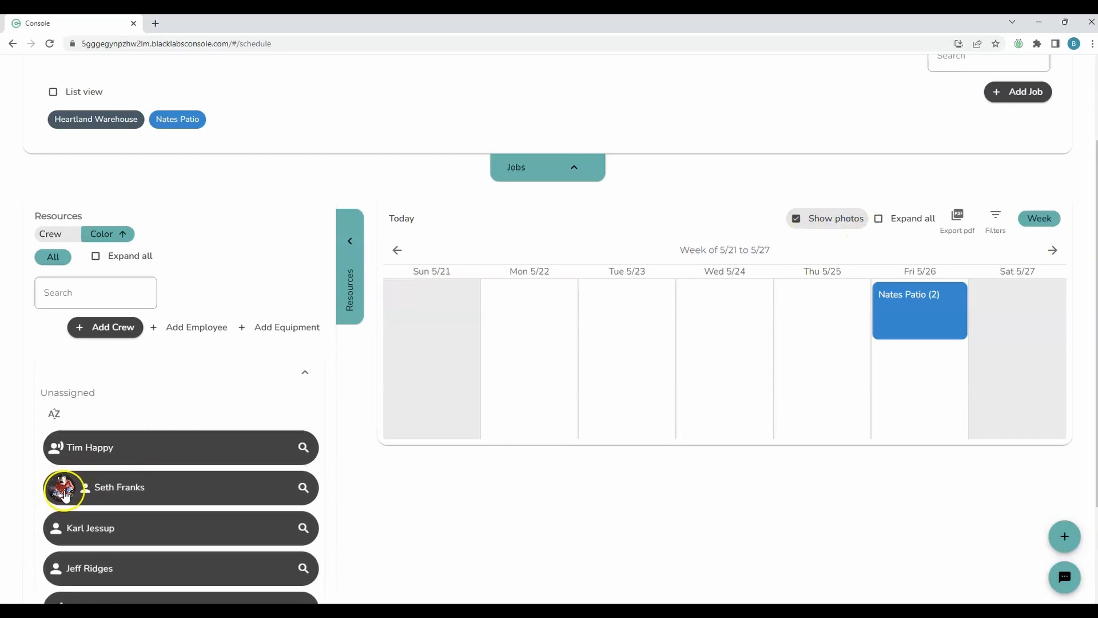
left_click(799, 218)
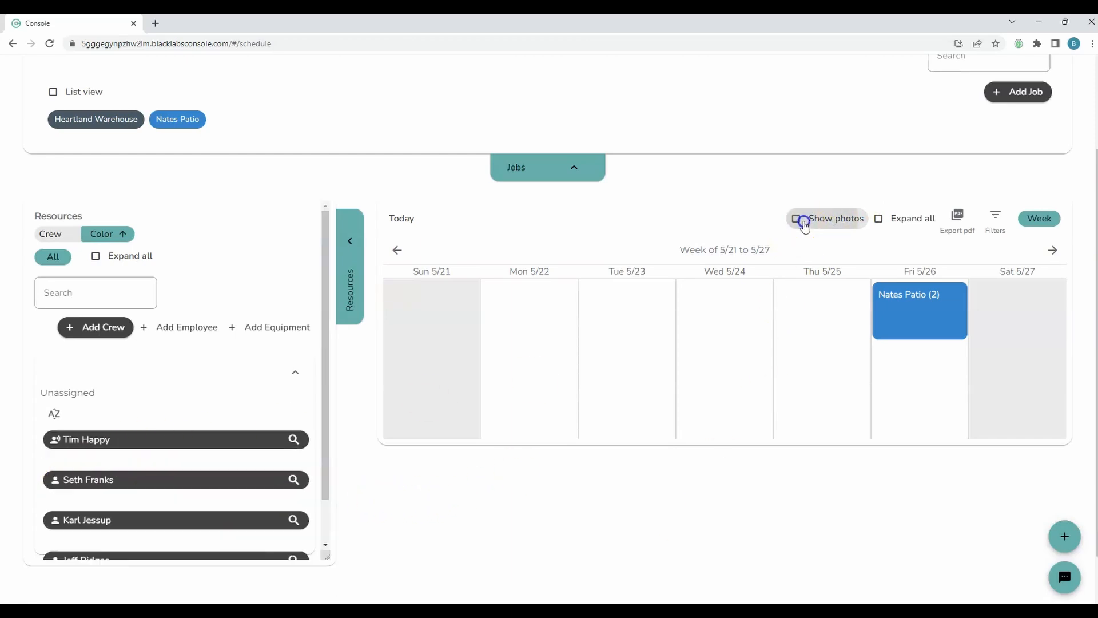
scroll(870, 400, "up", 1)
left_click(891, 279)
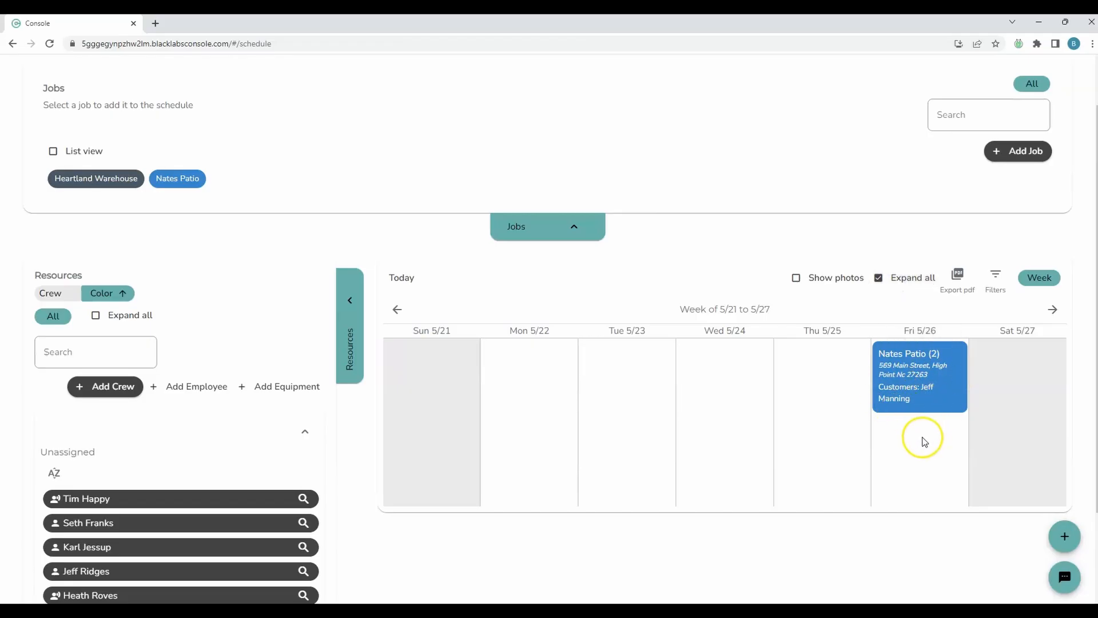
left_click(901, 284)
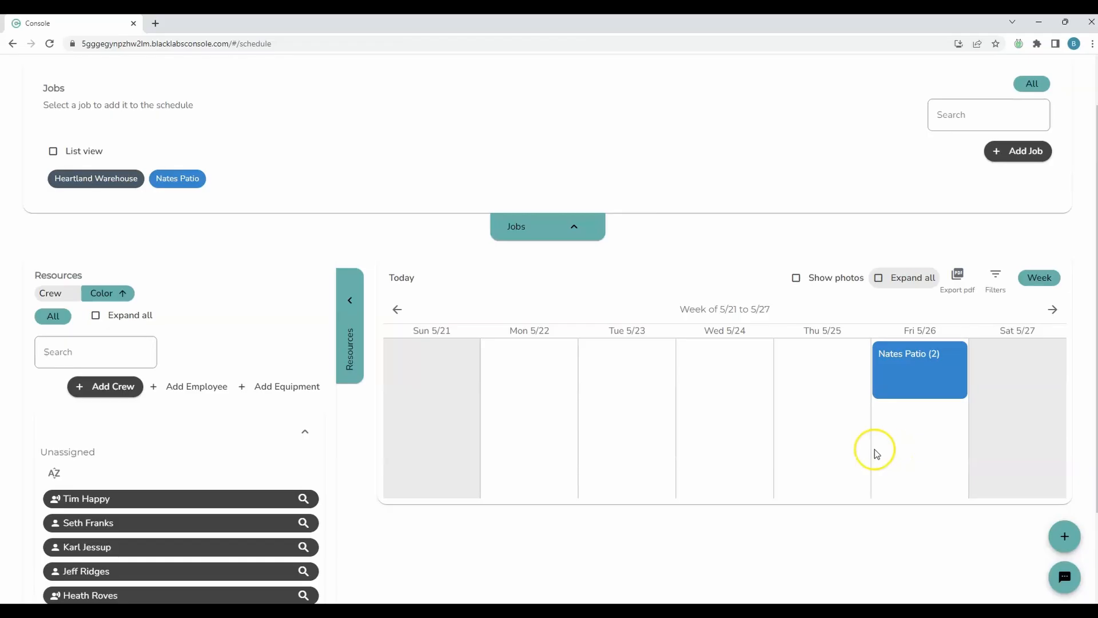
Step: Look over the schedule's sort and filter options, and schedule the Heartland Warehouse job on 5/26
left_click(995, 278)
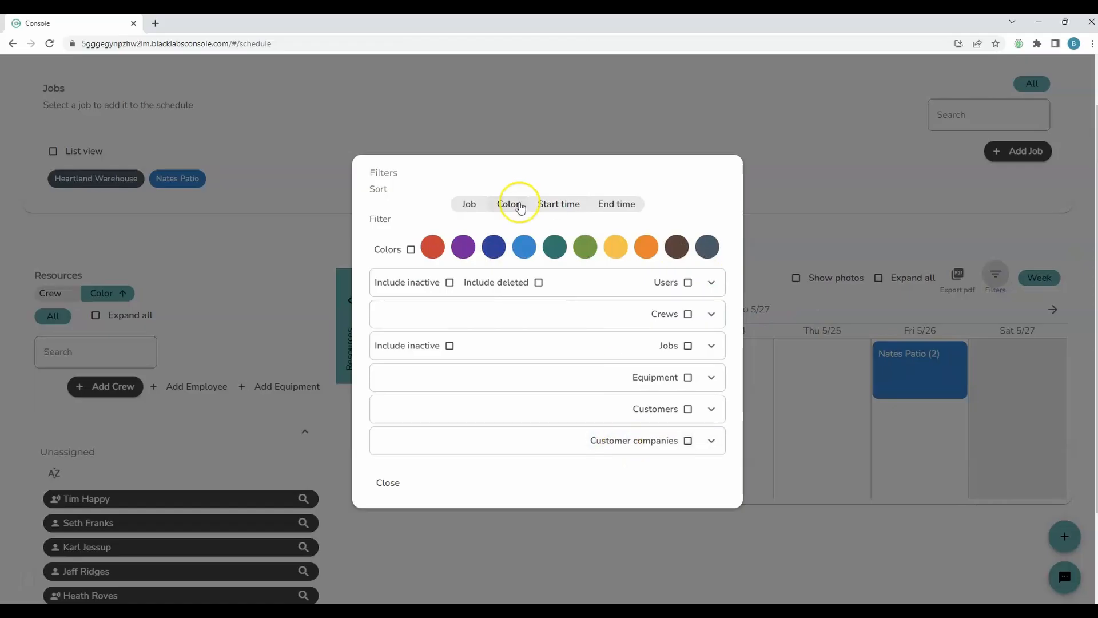
left_click(831, 166)
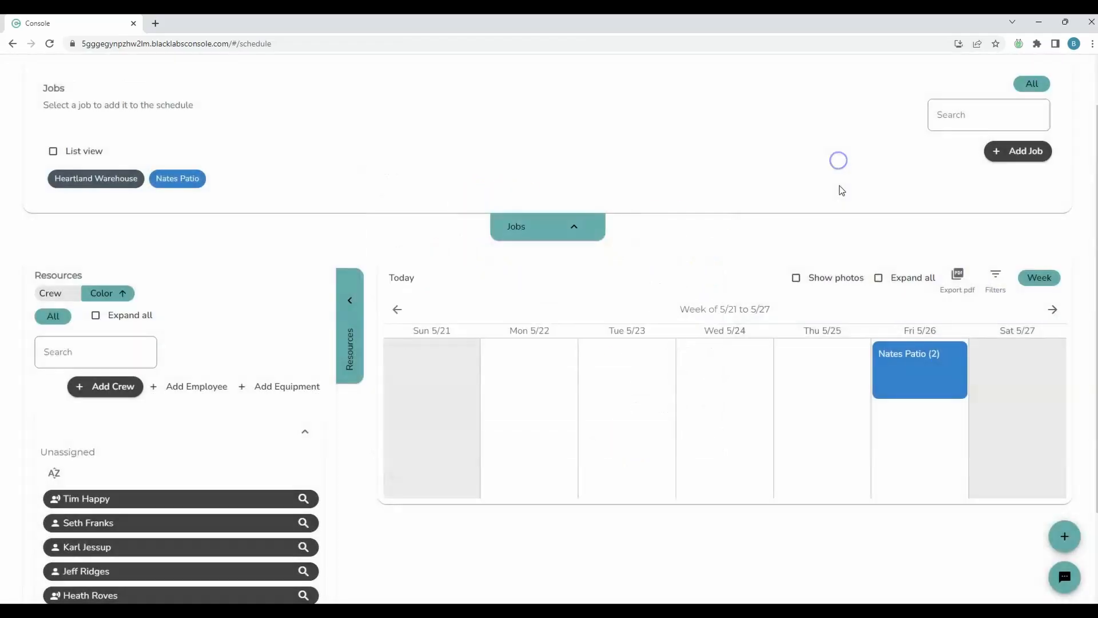
left_click(79, 181)
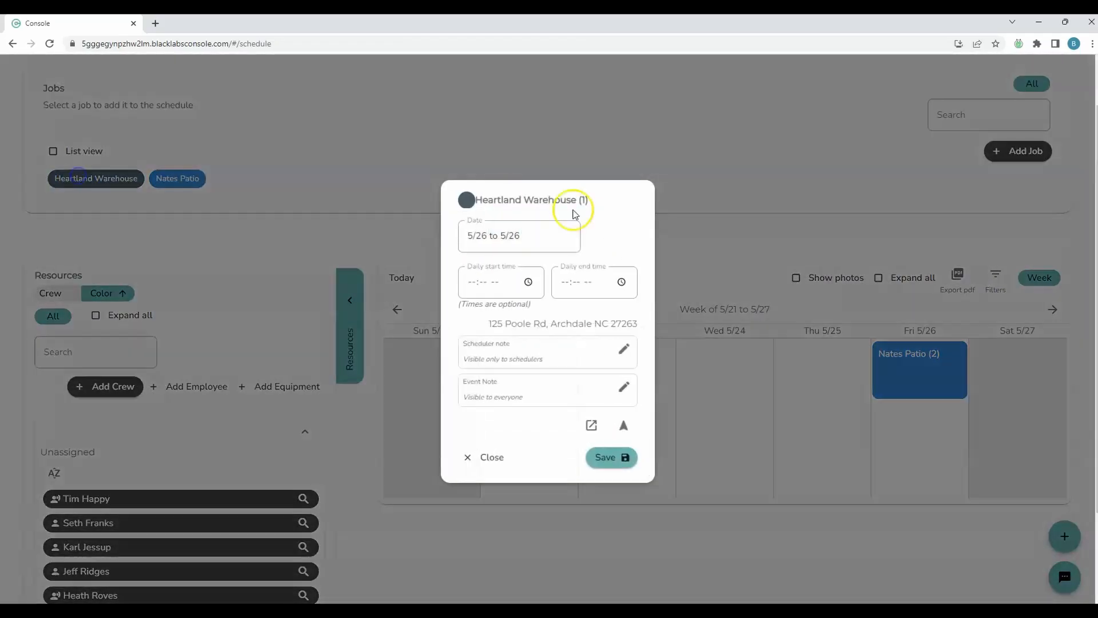
left_click(610, 456)
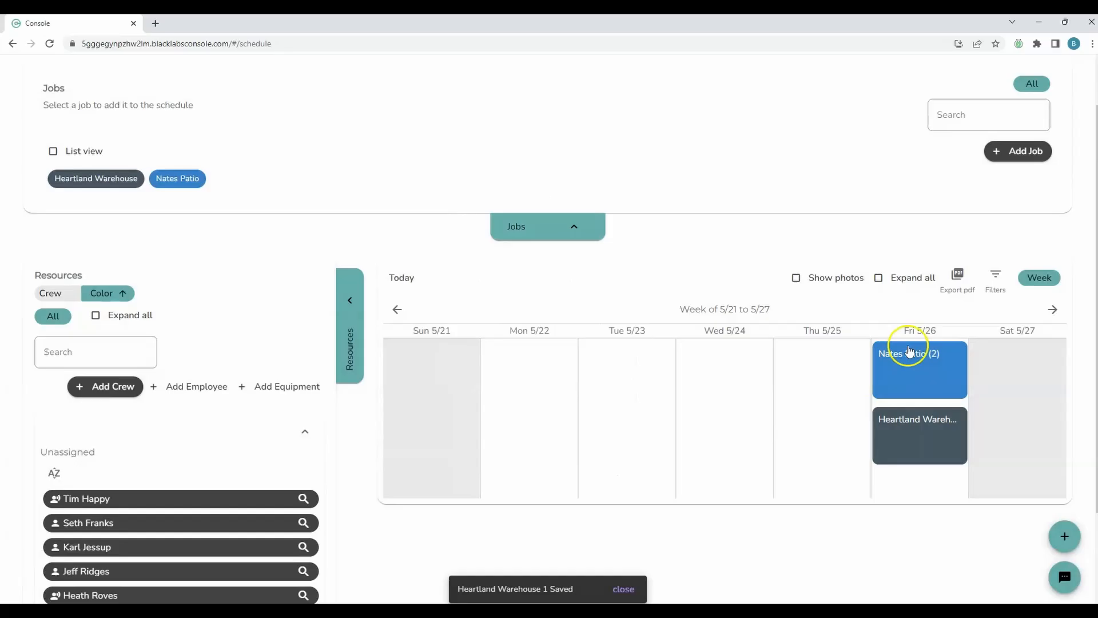
Step: Sort the scheduled events by color in ascending and descending order, and clear the color sort
left_click(994, 277)
left_click(514, 206)
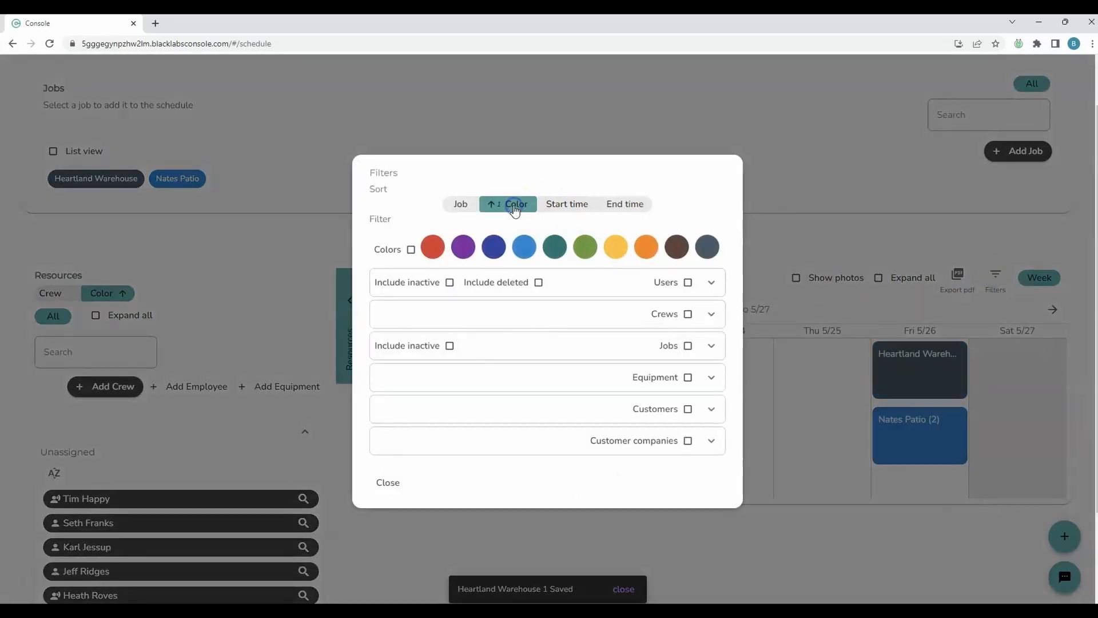
left_click(515, 205)
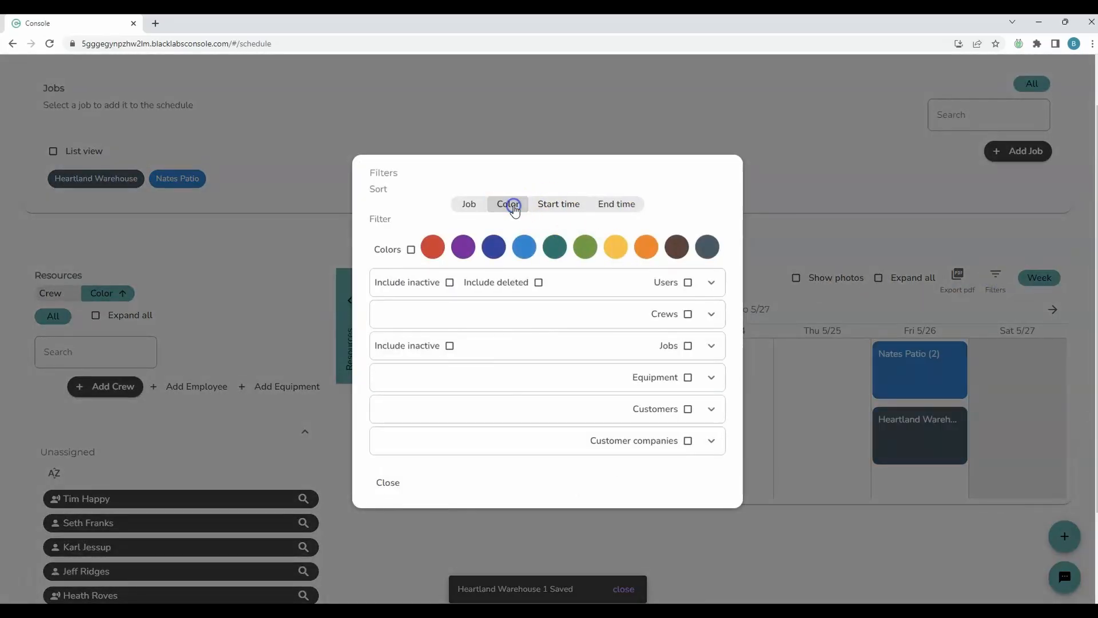
left_click(515, 206)
left_click(514, 206)
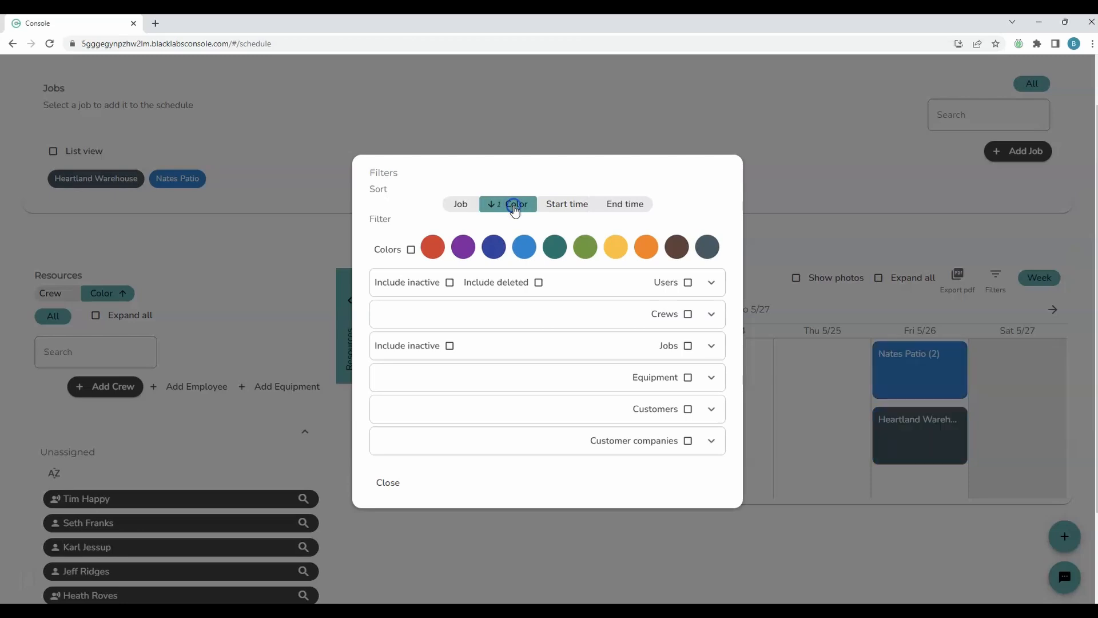
left_click(514, 206)
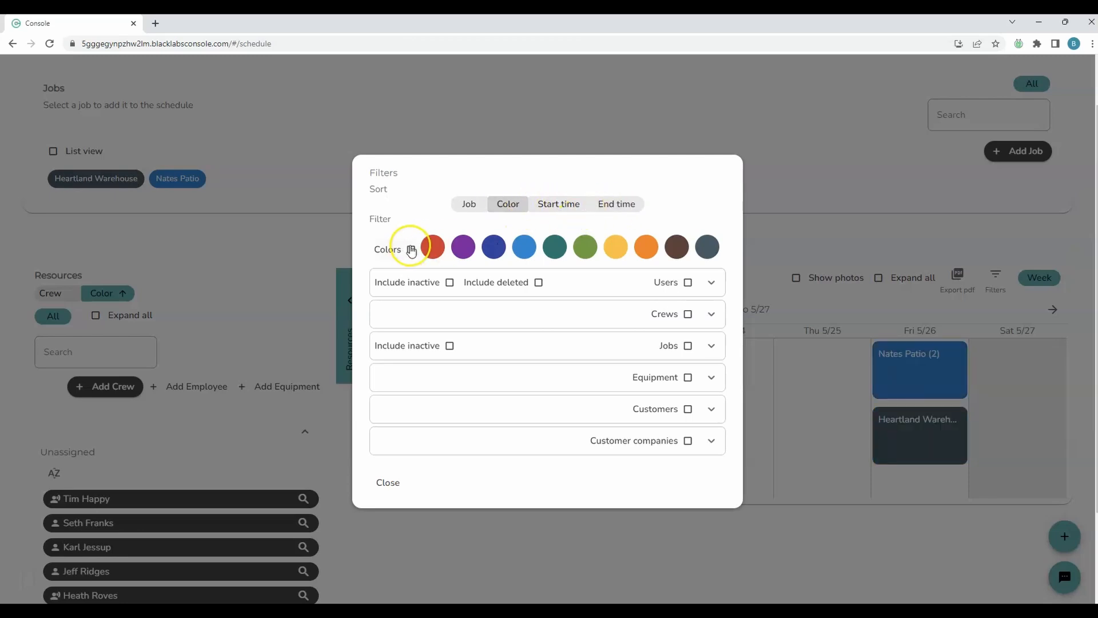
Step: Filter the schedule to events with the light blue color, and reset the filters
left_click(525, 248)
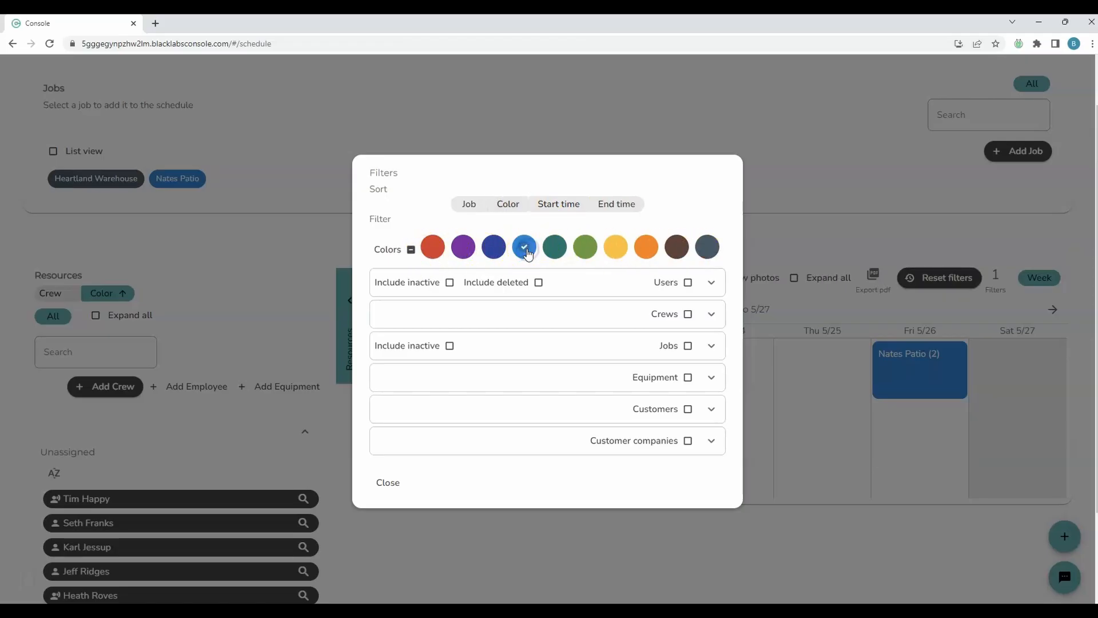
left_click(898, 471)
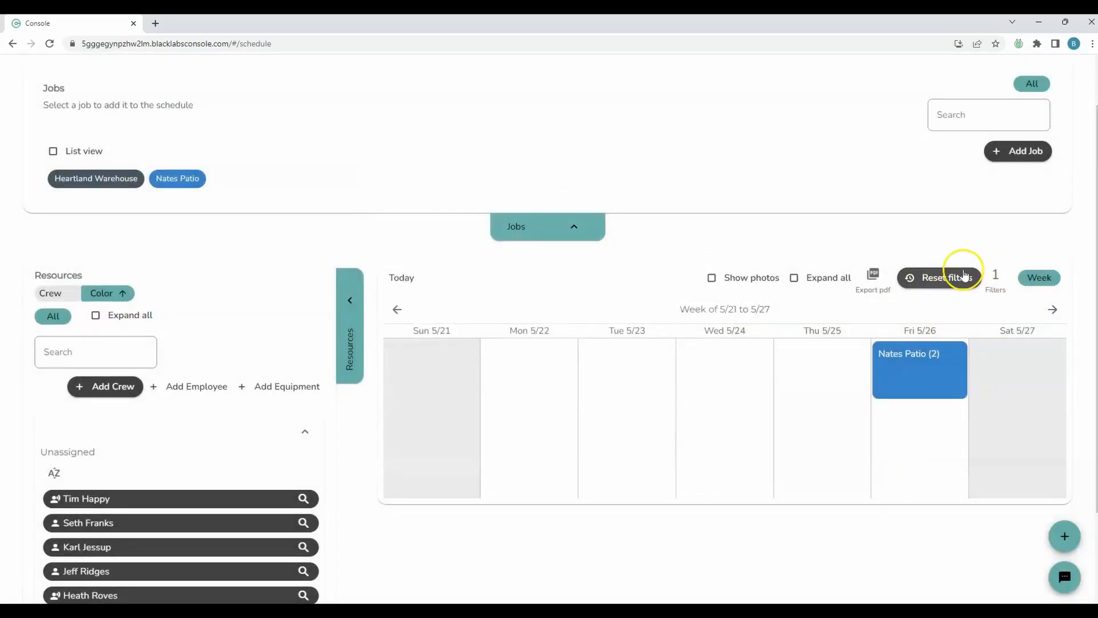
left_click(945, 286)
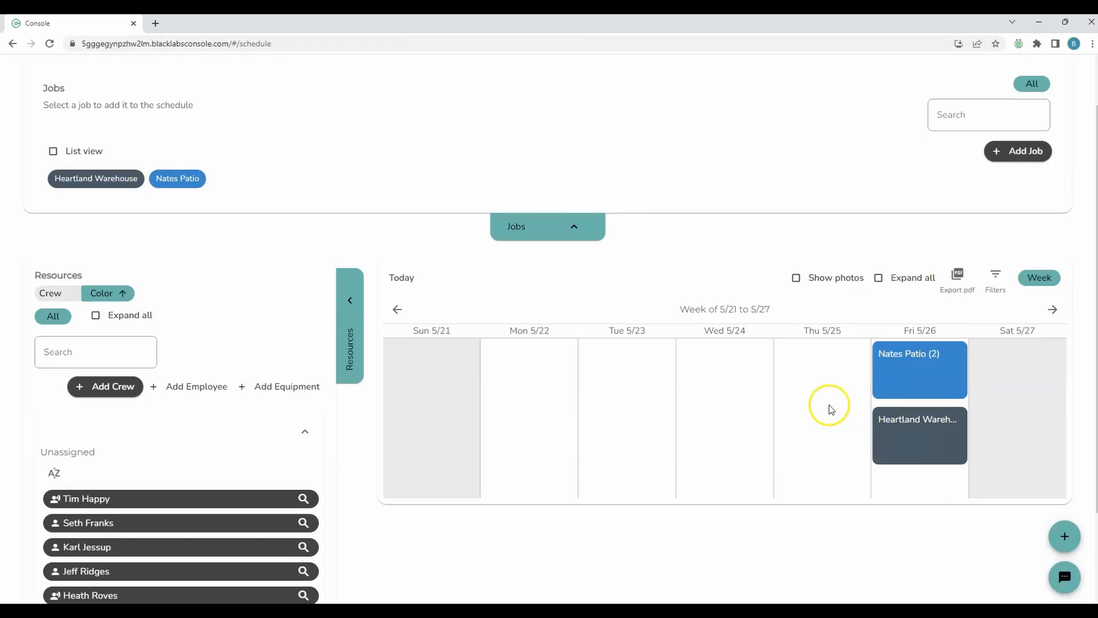
Step: View the schedule in Day view and in 2-day view, moving the 2-day range forward to 5/27 and back to 5/26
left_click(1034, 280)
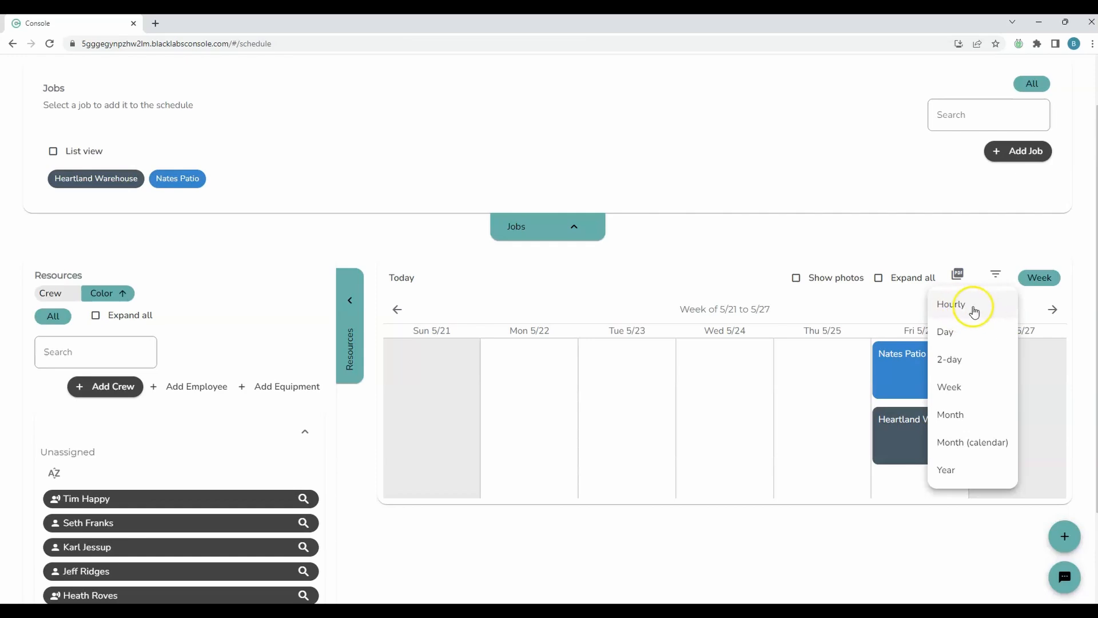
left_click(971, 338)
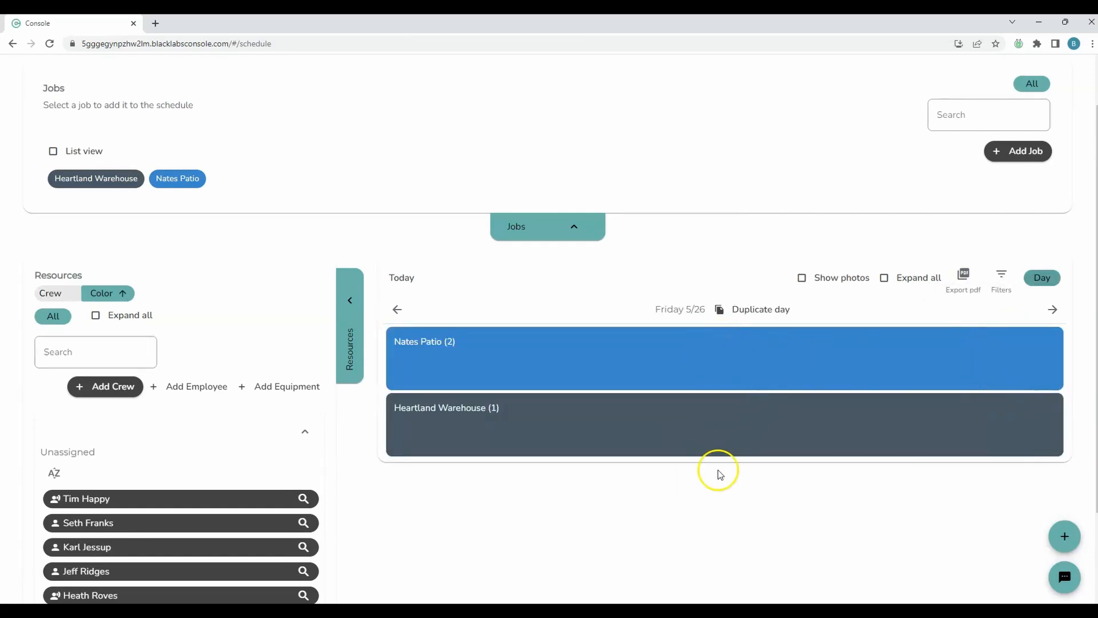
left_click(1042, 278)
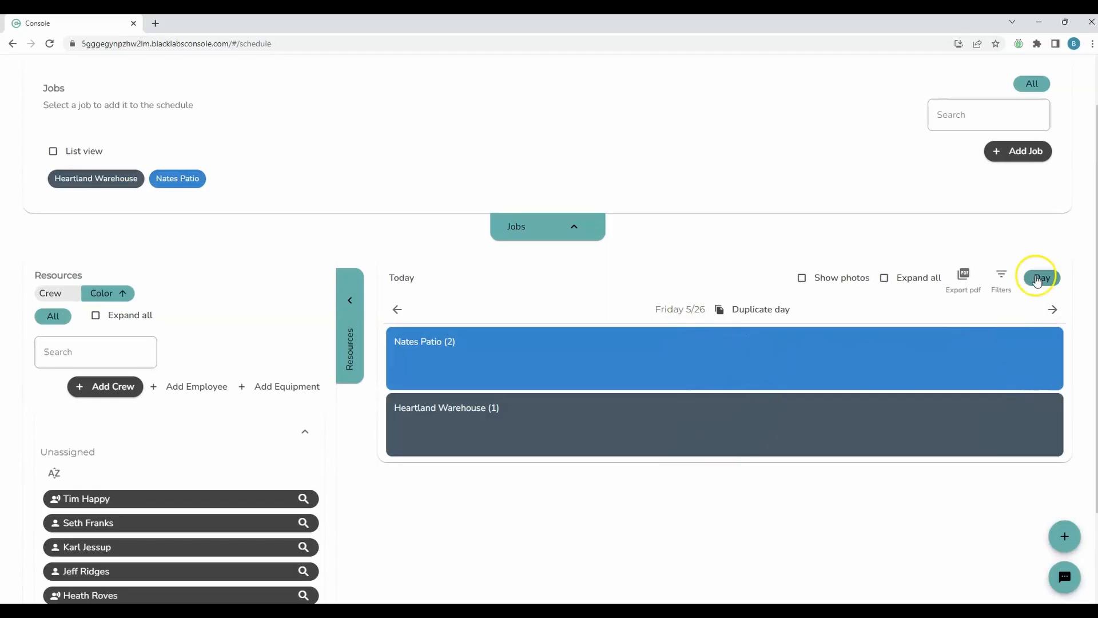
left_click(978, 373)
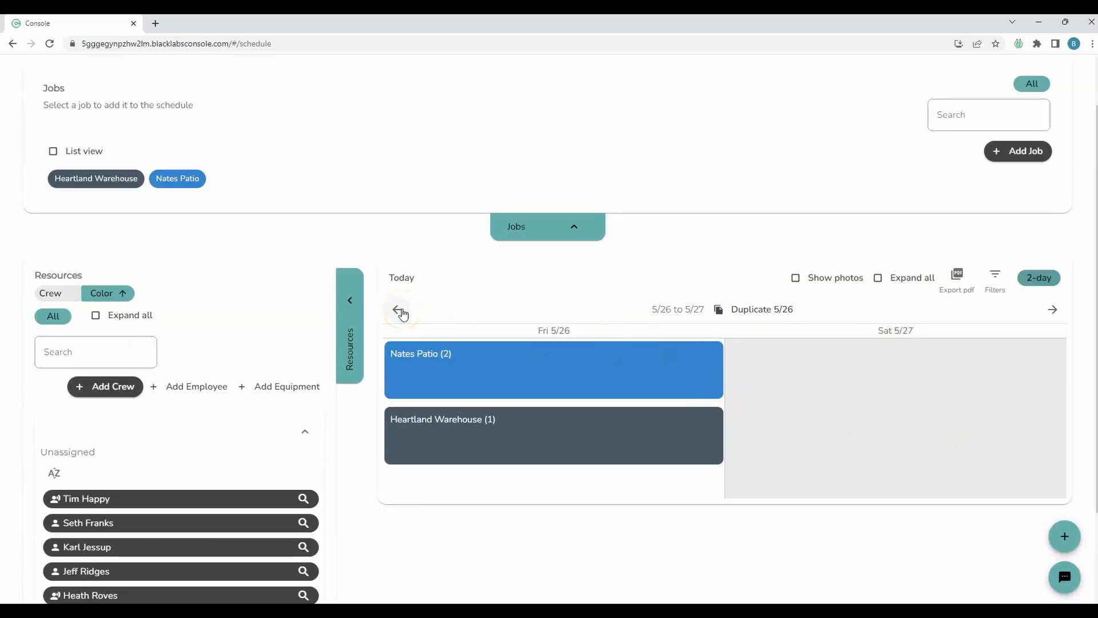
left_click(1050, 311)
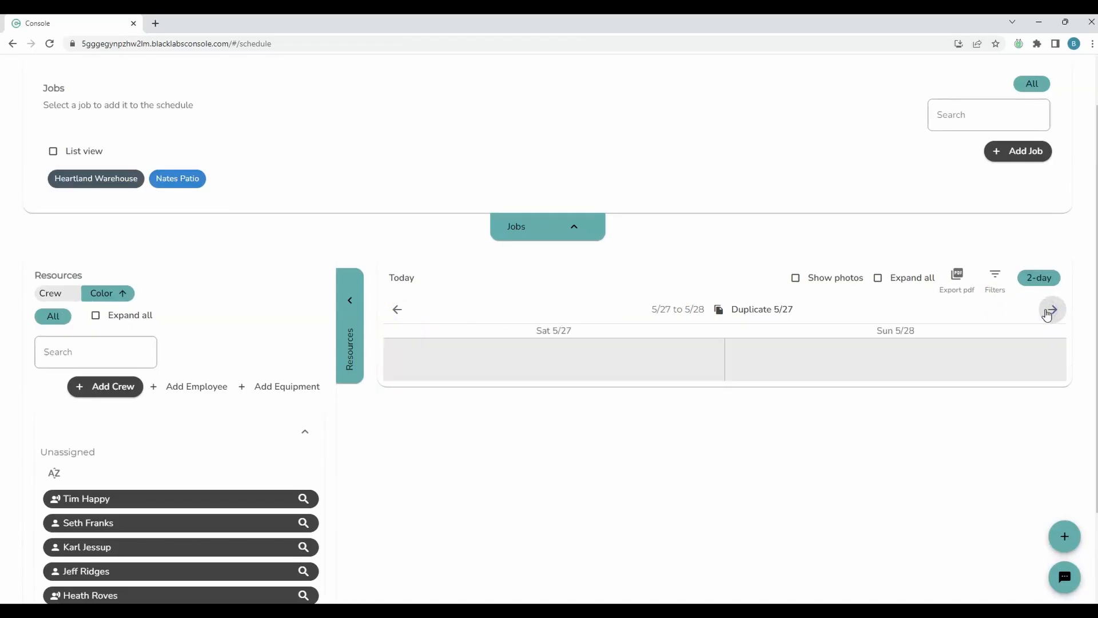
left_click(397, 309)
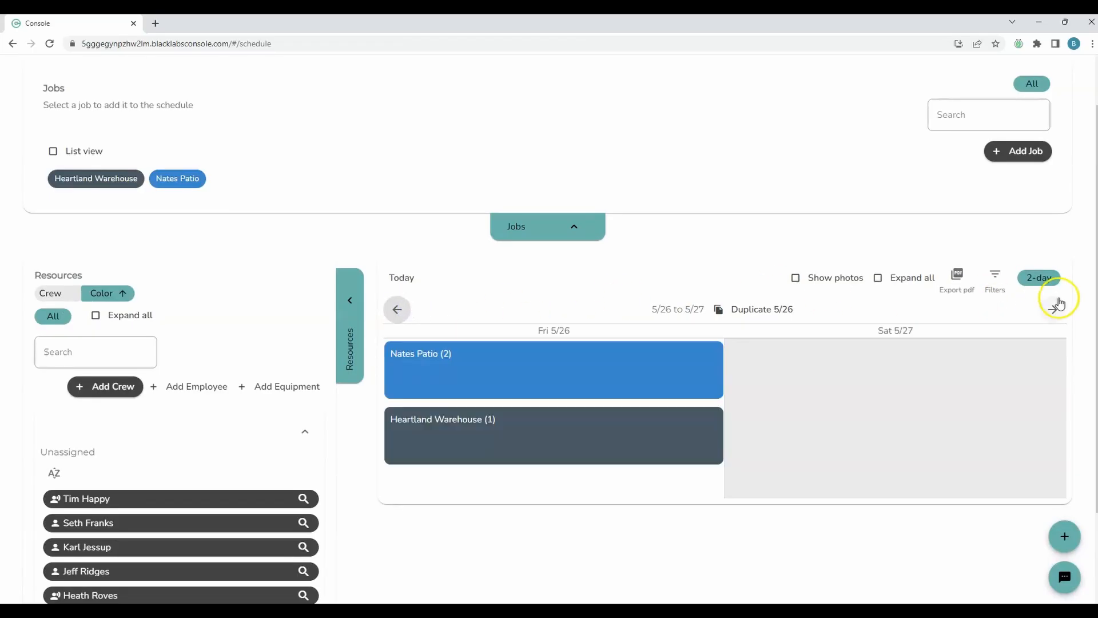
Step: View the schedule in Week view, in Month view and in Month (calendar) view
left_click(1038, 280)
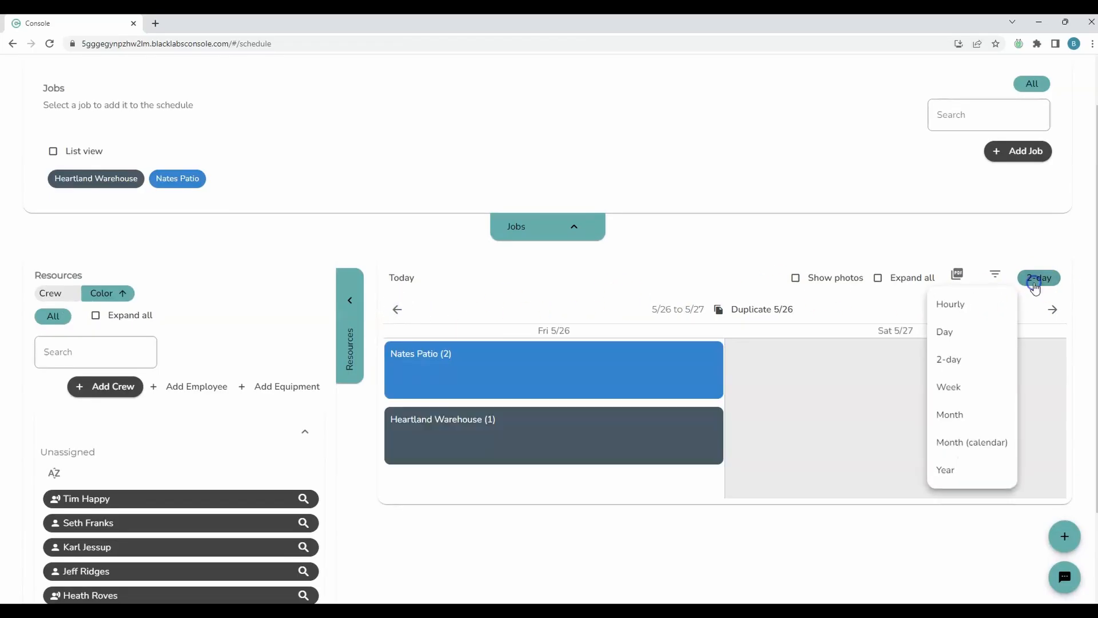
left_click(975, 401)
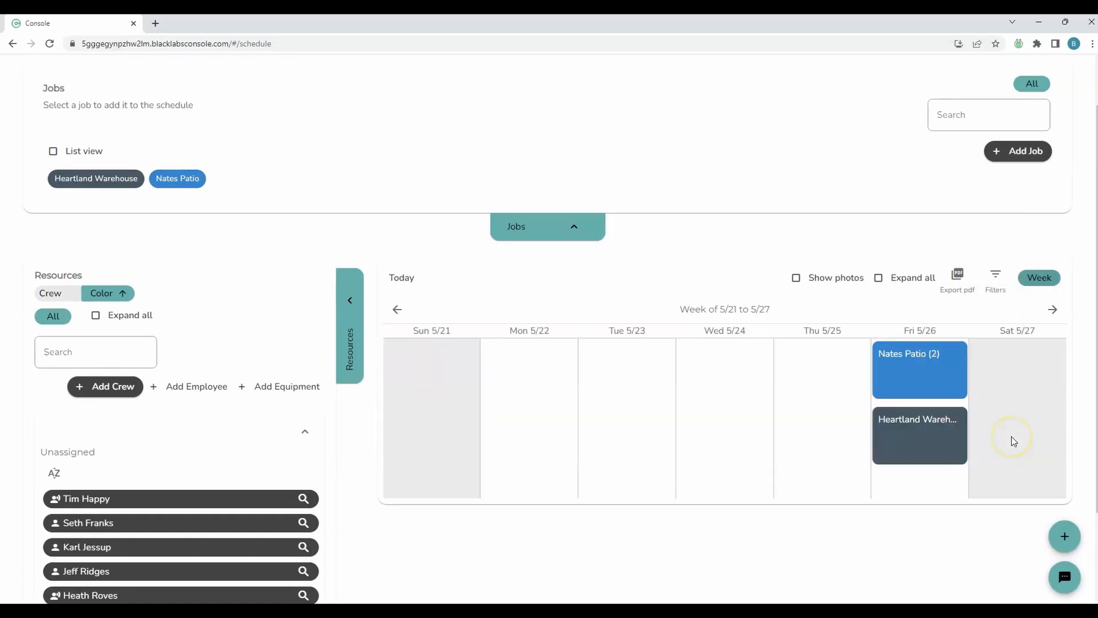
left_click(1039, 277)
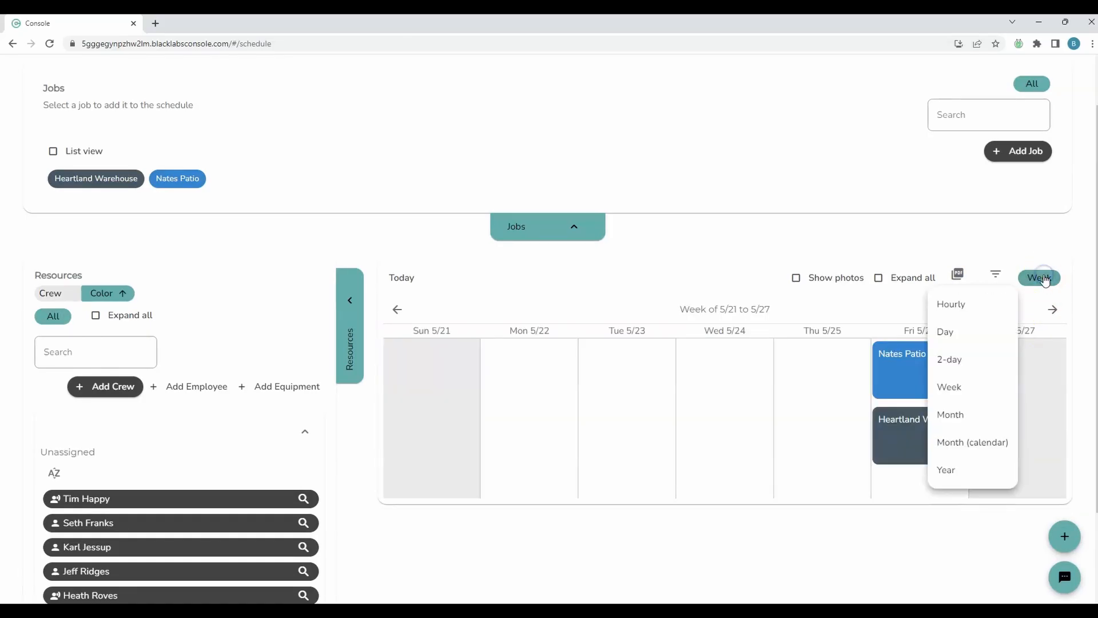
left_click(958, 421)
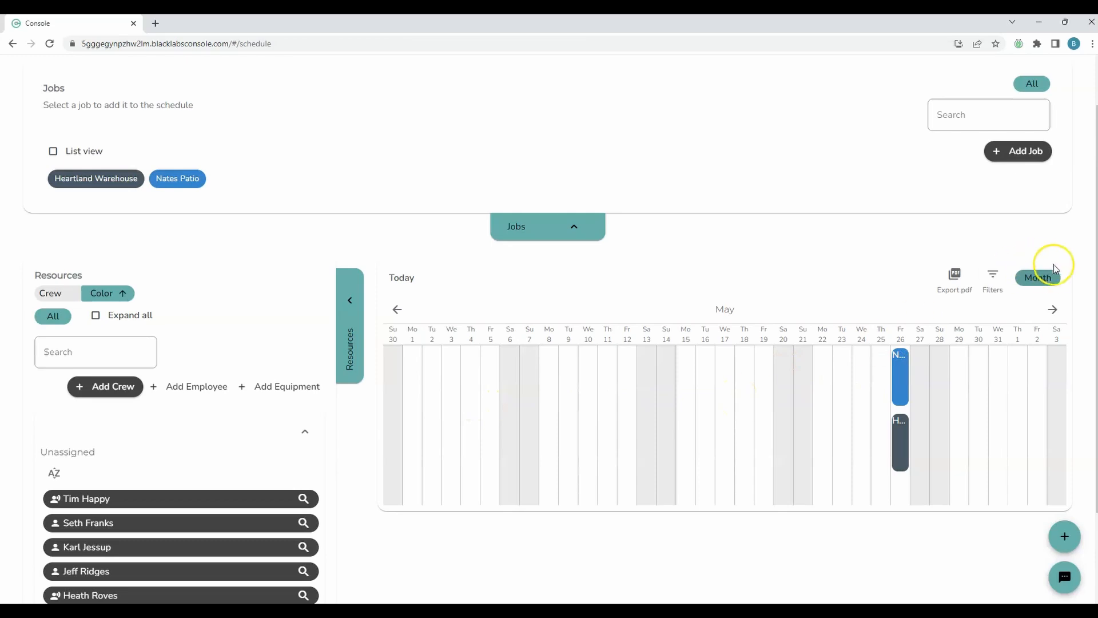
left_click(1038, 278)
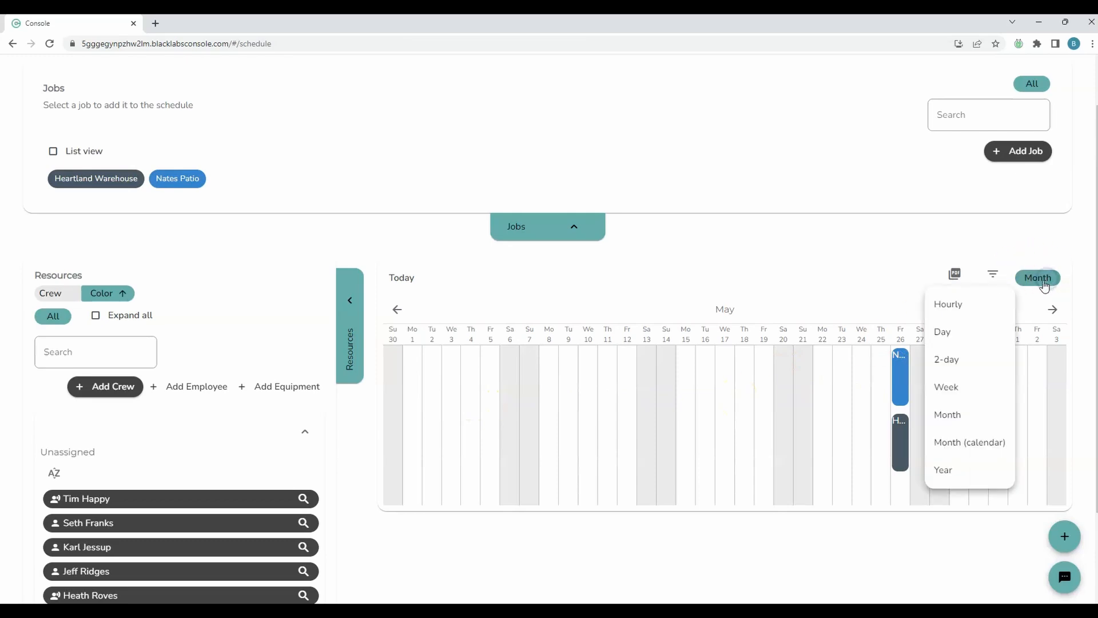
left_click(977, 443)
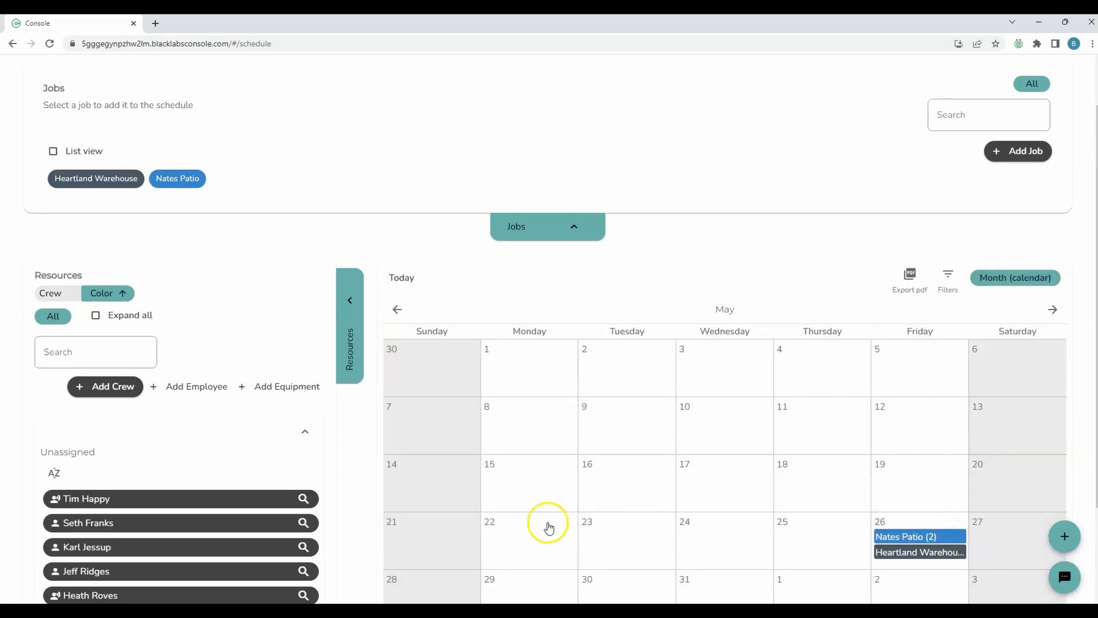
Step: Set the blue patio job event's dates to 5/21 to 5/26 and save the event
left_click(925, 536)
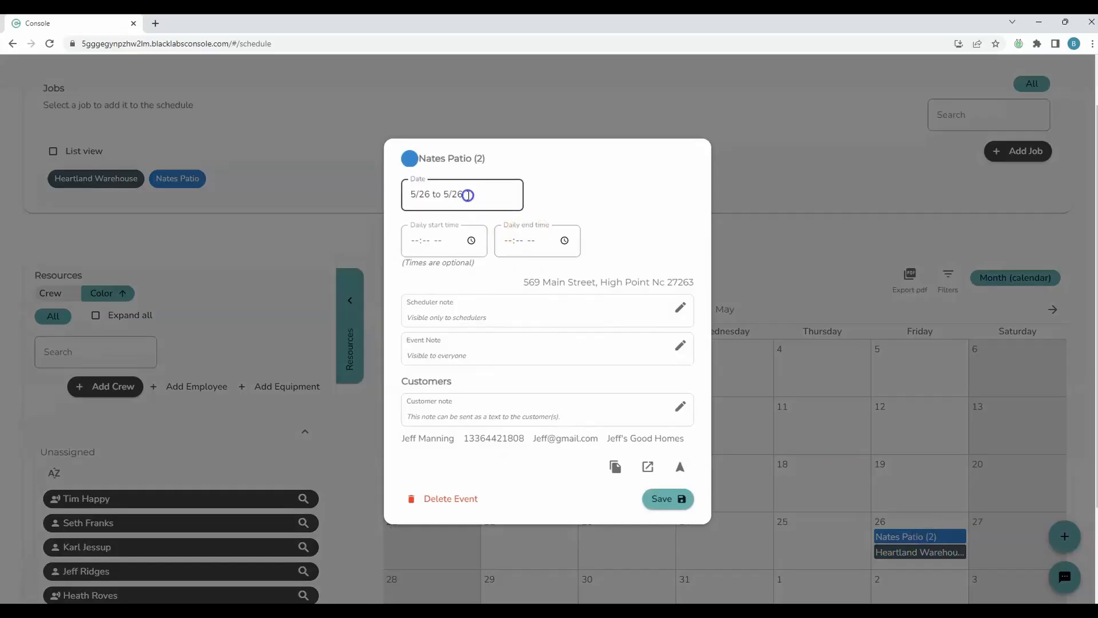
left_click(465, 194)
left_click(440, 329)
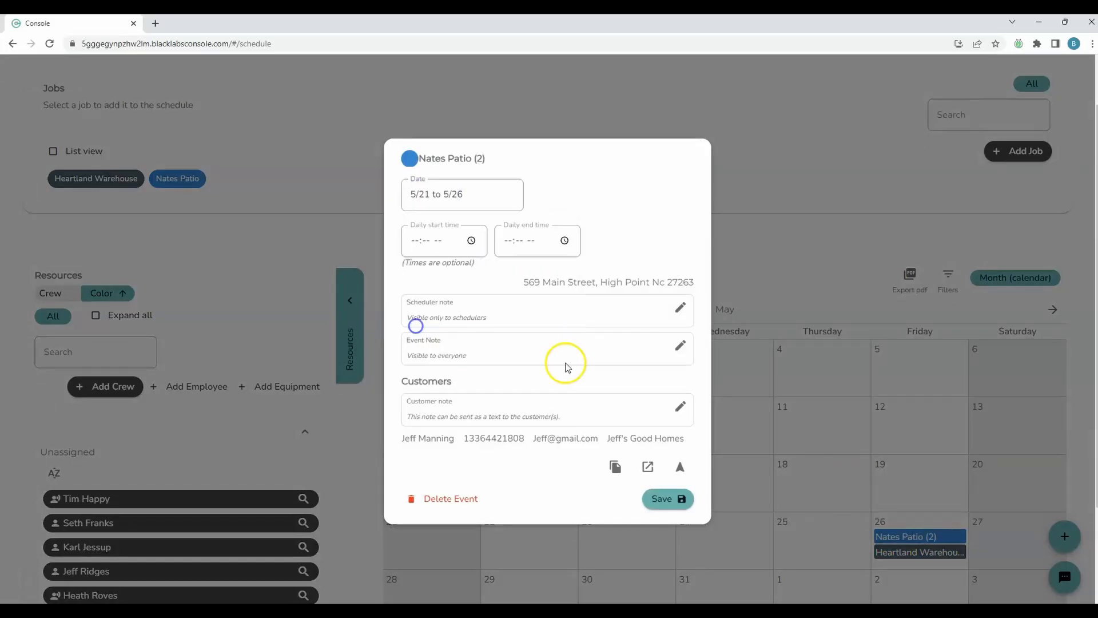
left_click(667, 499)
scroll(852, 337, "down", 1)
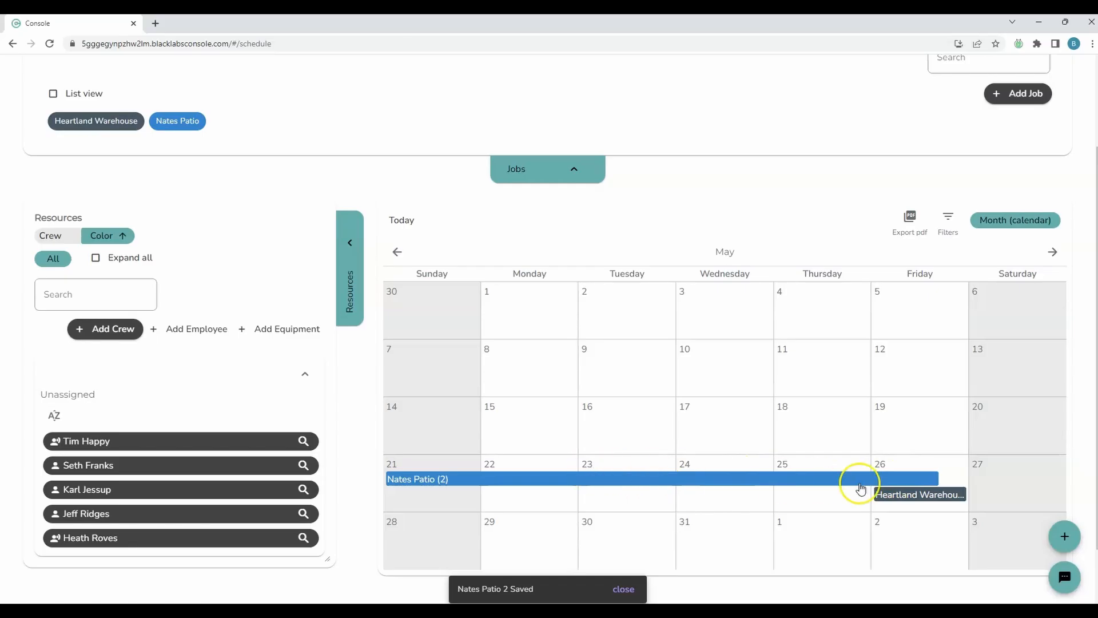
scroll(755, 409, "down", 1)
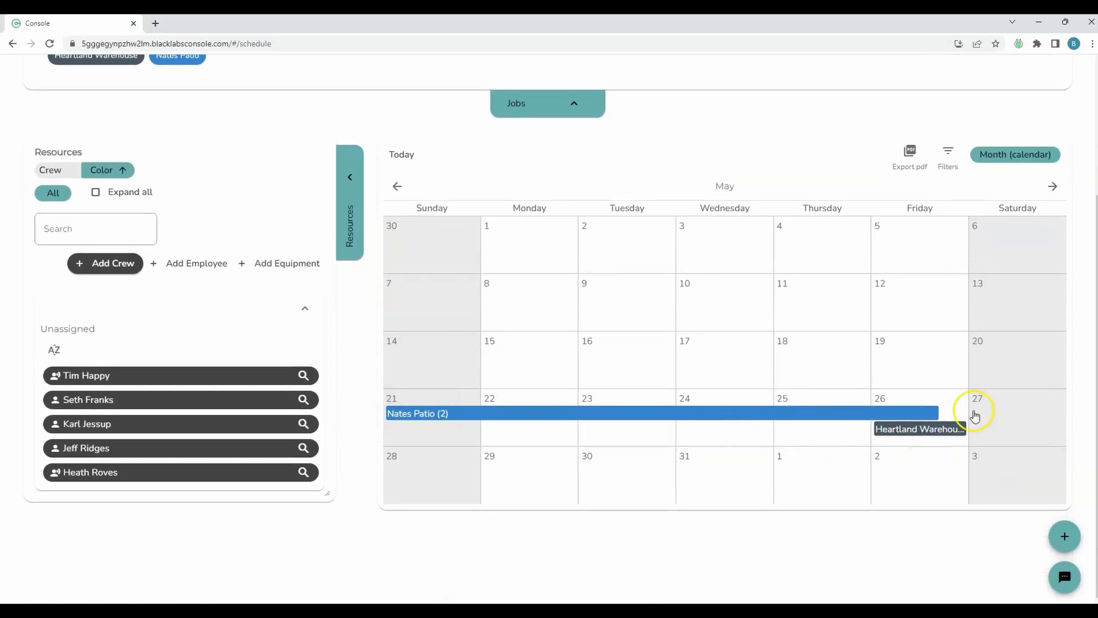
scroll(971, 417, "up", 1)
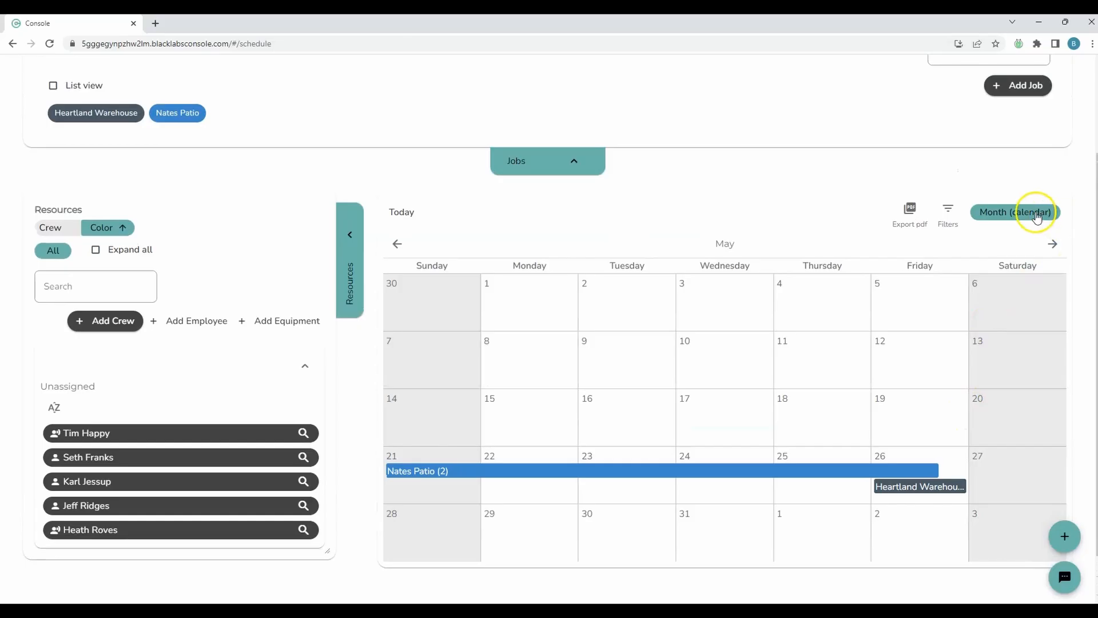
Step: Reopen the blue patio event, extend its end date to 5/29, and set the end date back to 5/26
left_click(815, 475)
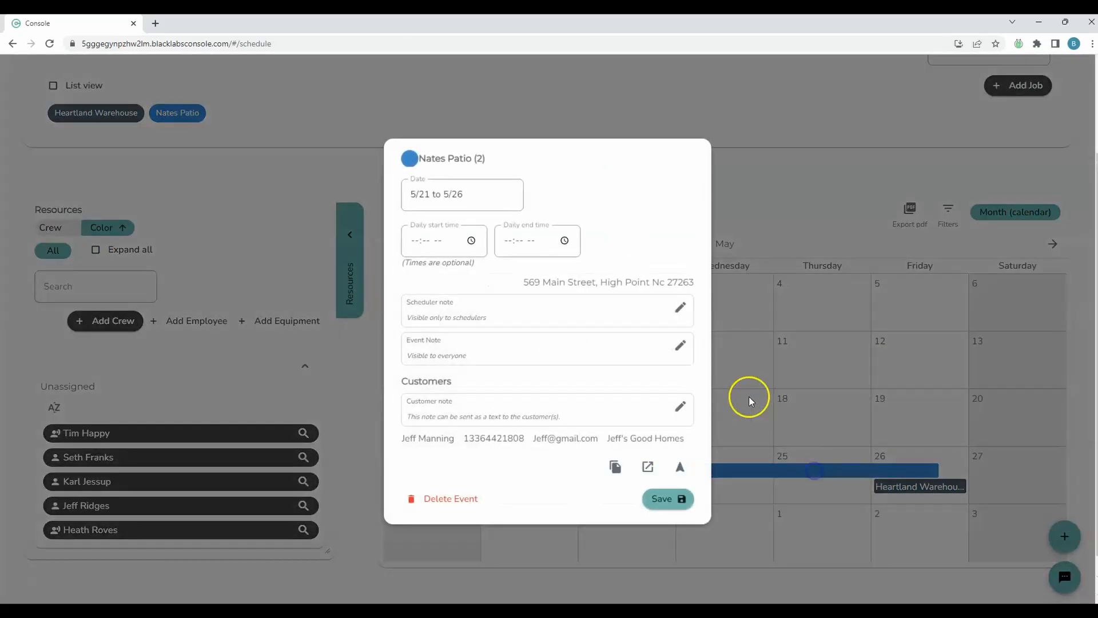
left_click(476, 189)
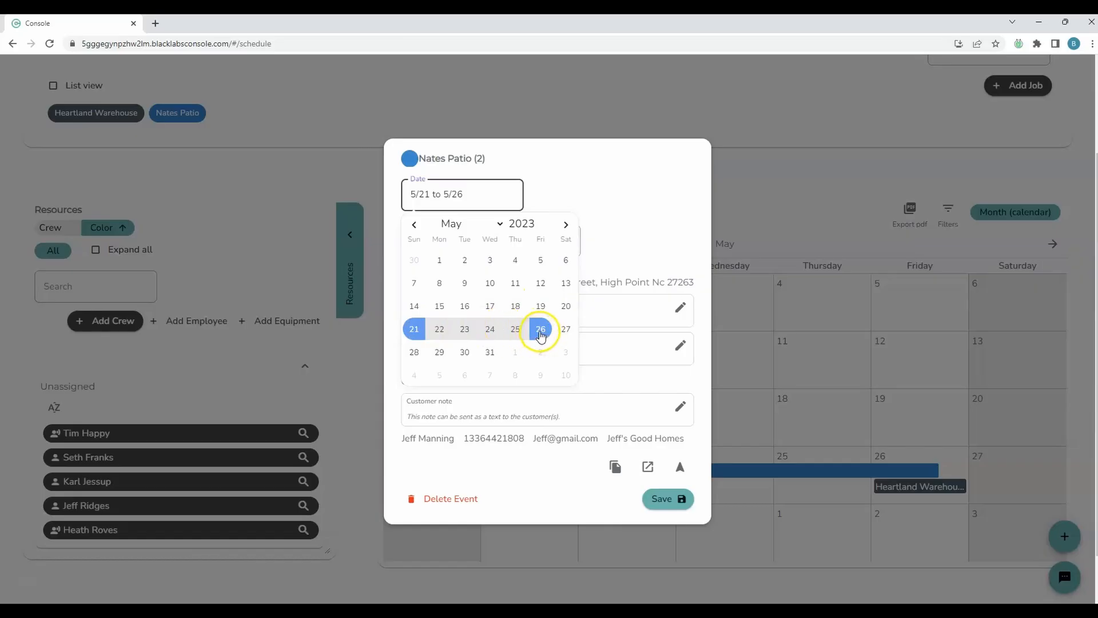
left_click(540, 332)
left_click(441, 353)
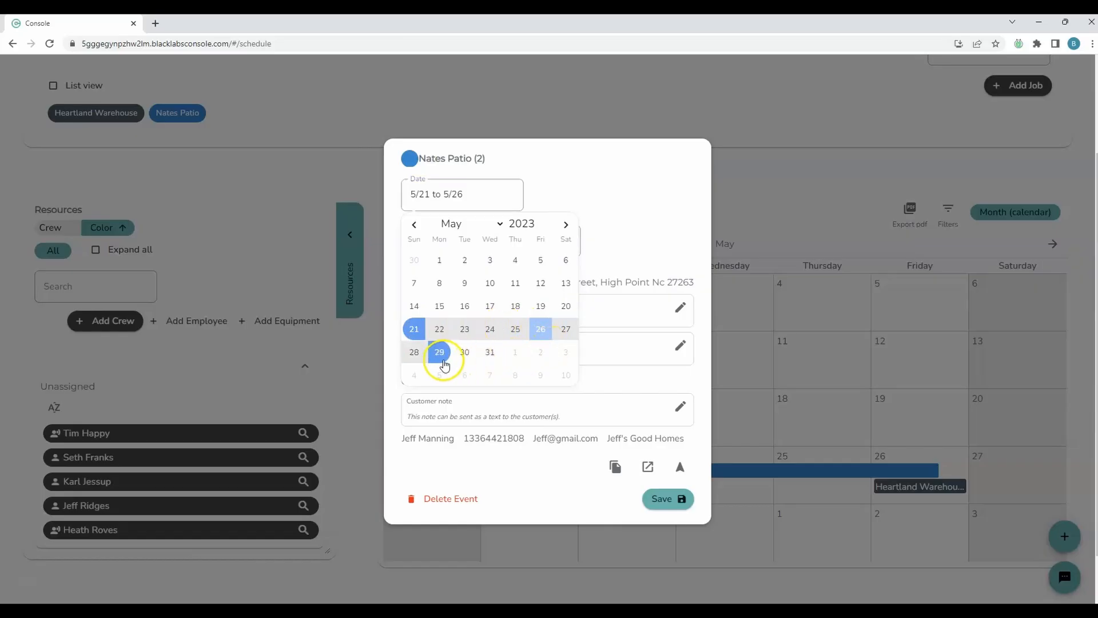
left_click(470, 204)
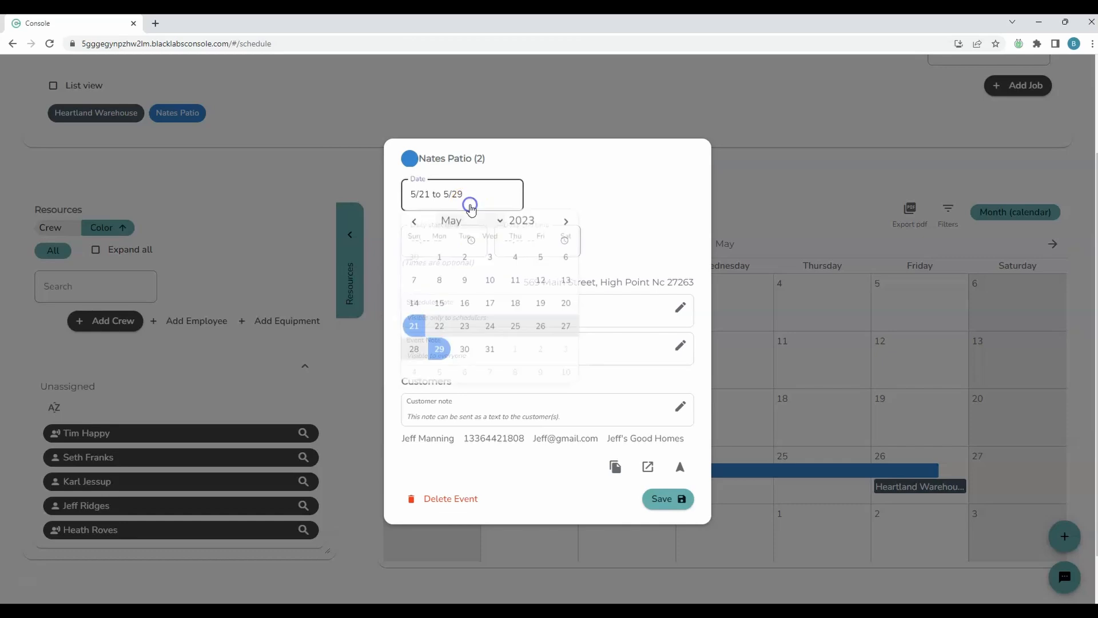
left_click(439, 356)
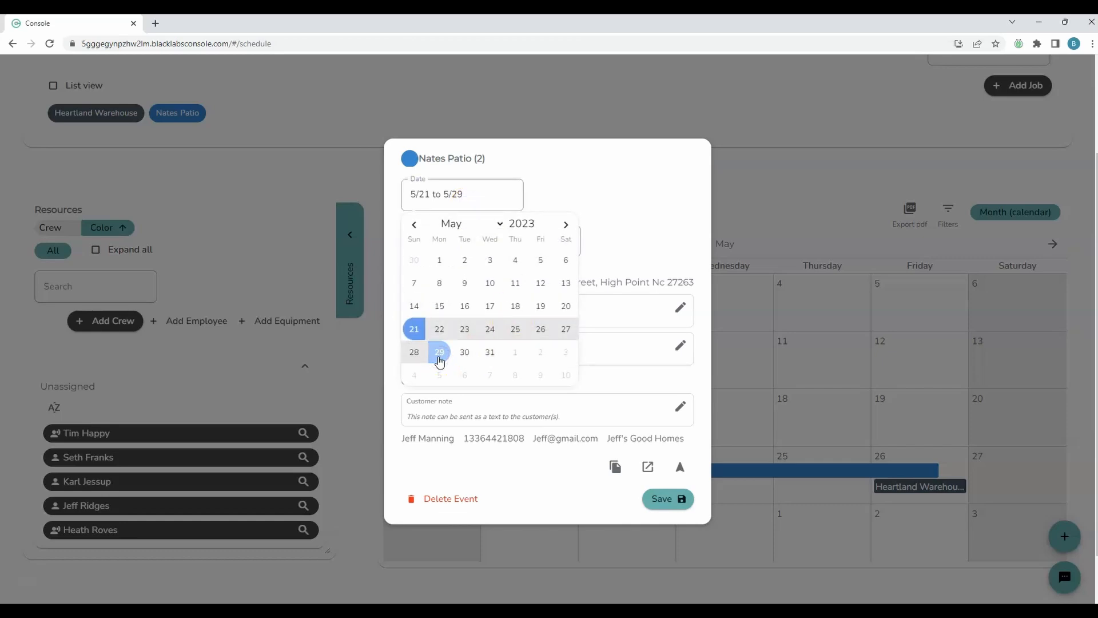
left_click(541, 329)
Step: Set the patio event's start date to 5/26 so it covers only that day, and save the event
left_click(477, 202)
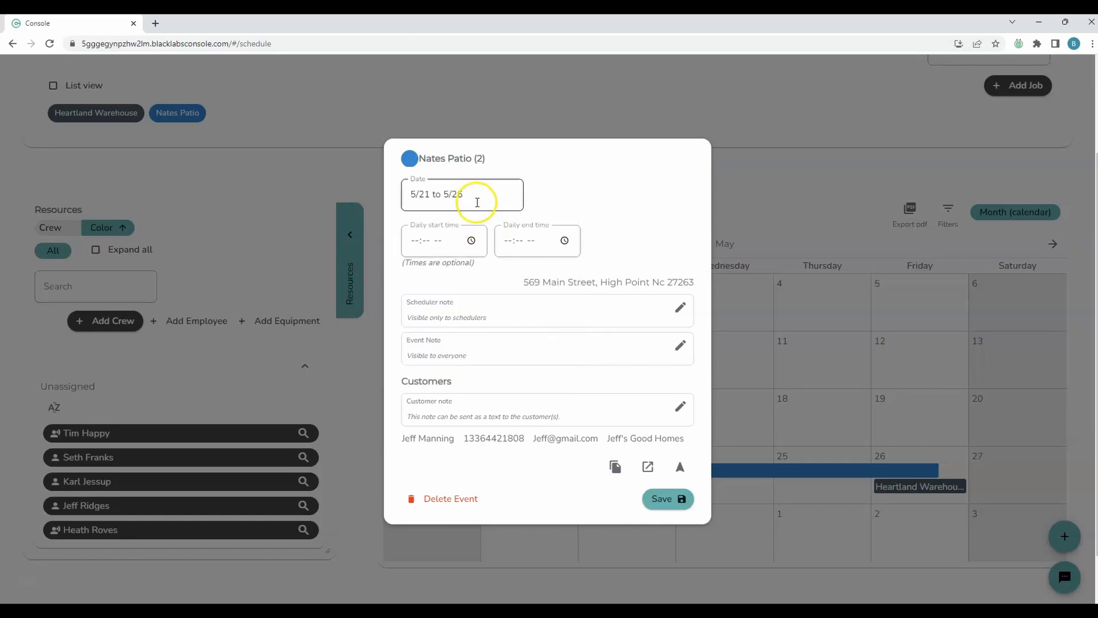
left_click(421, 337)
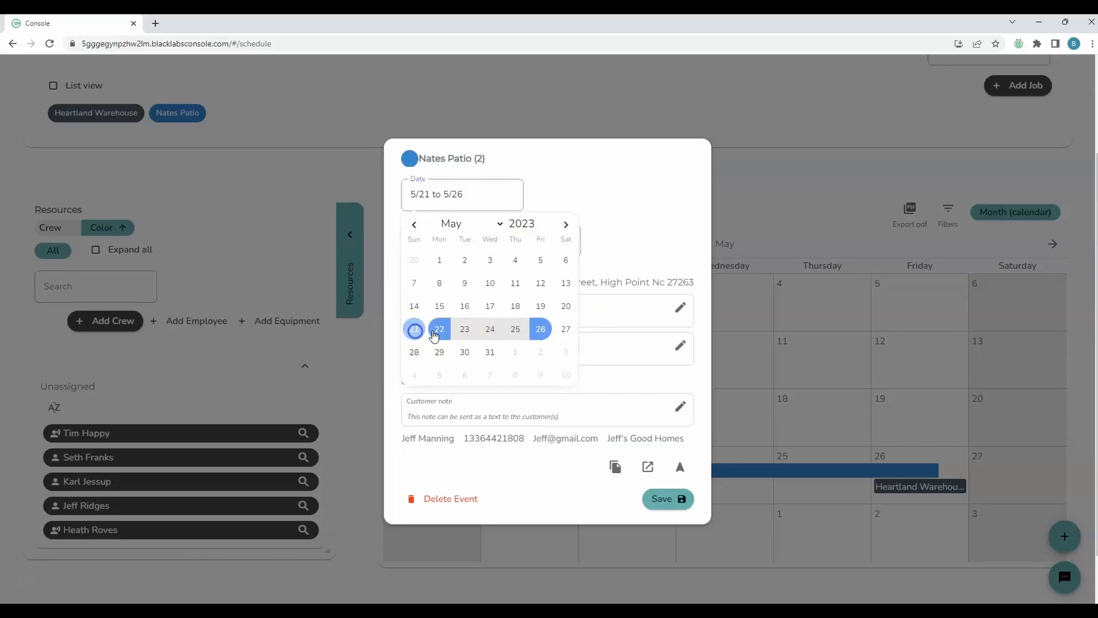
left_click(531, 337)
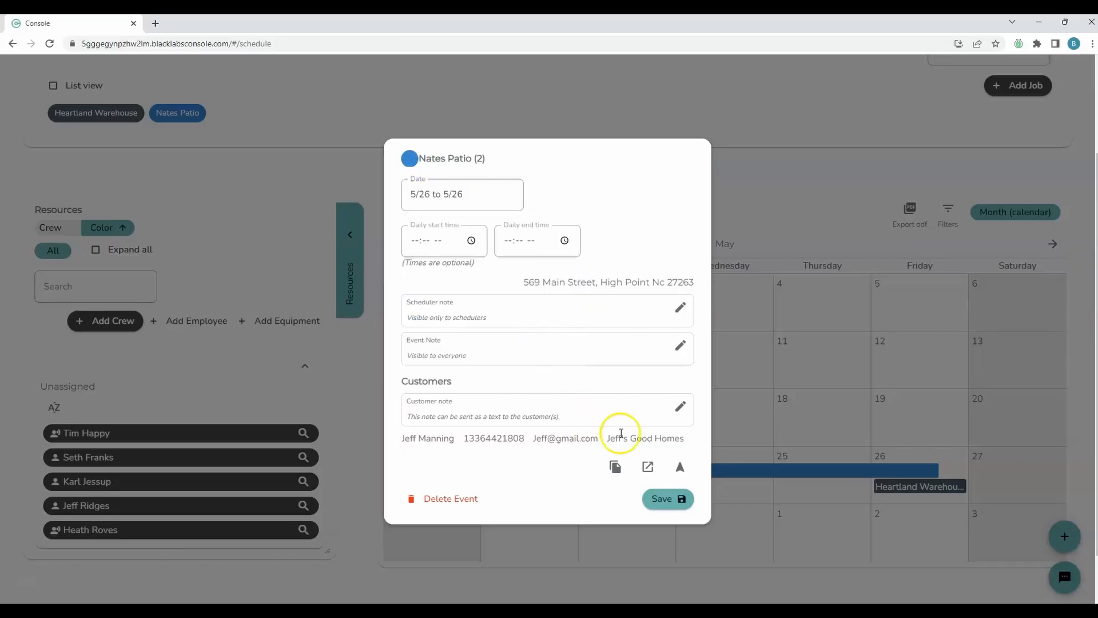
left_click(658, 499)
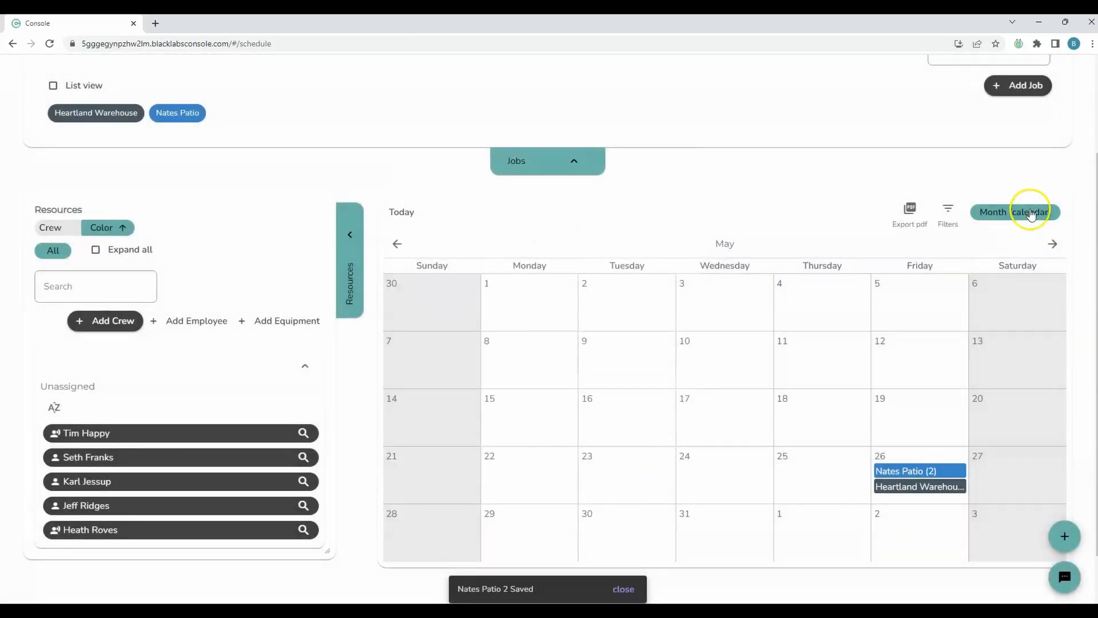
Step: Switch the schedule from the month calendar to Week view
left_click(1030, 212)
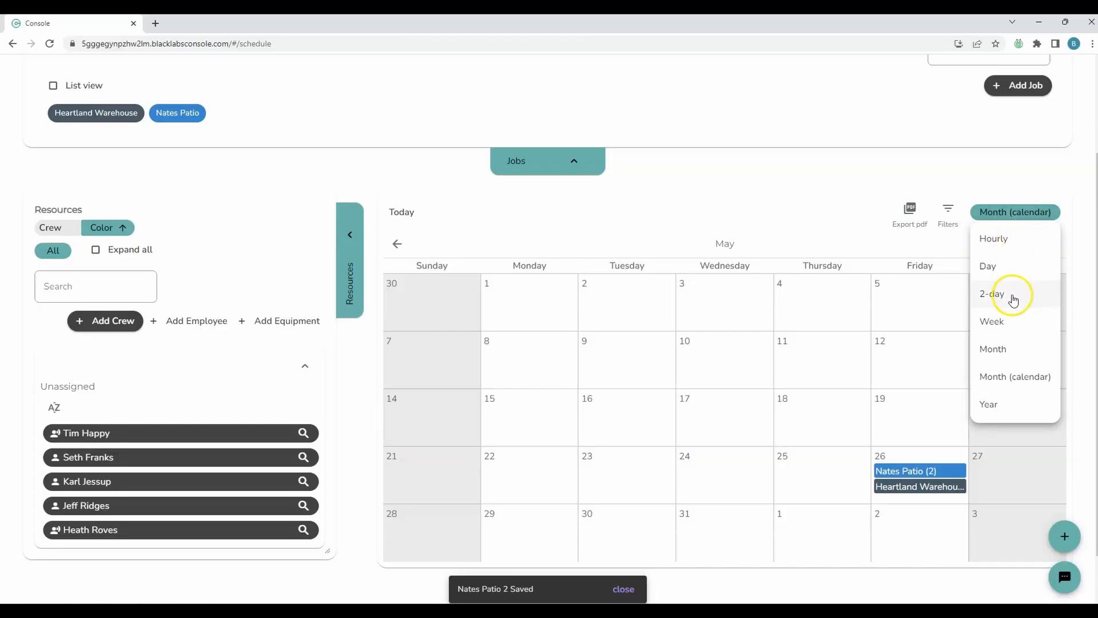
left_click(1009, 323)
scroll(302, 440, "up", 1)
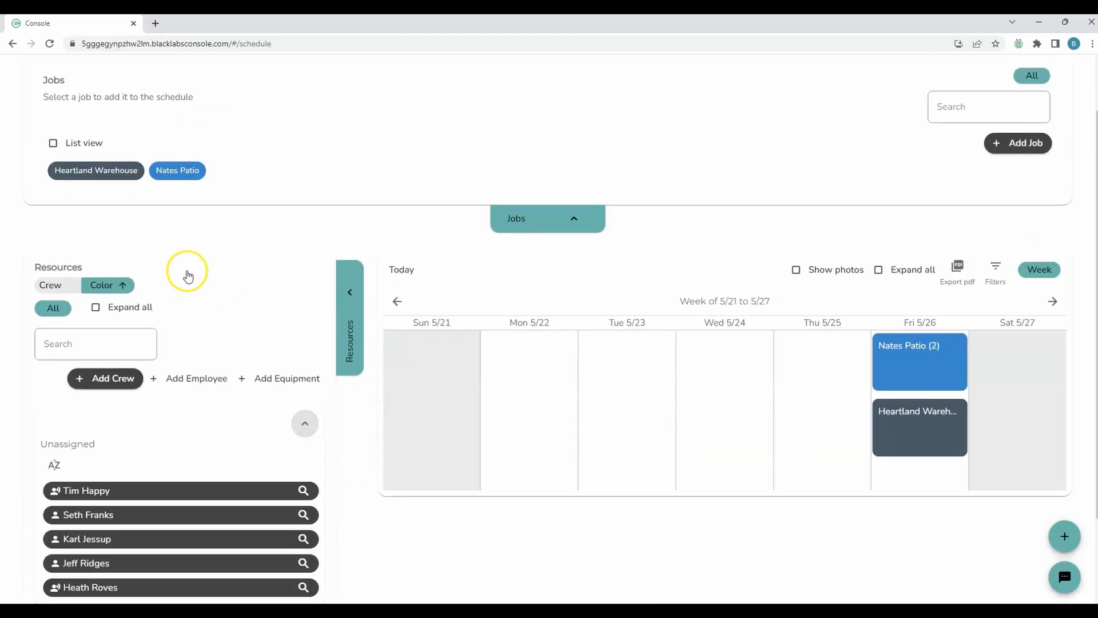
Step: Add a new crew to the resources with the dark blue color, enter the crew's name, and save it
scroll(228, 335, "down", 2)
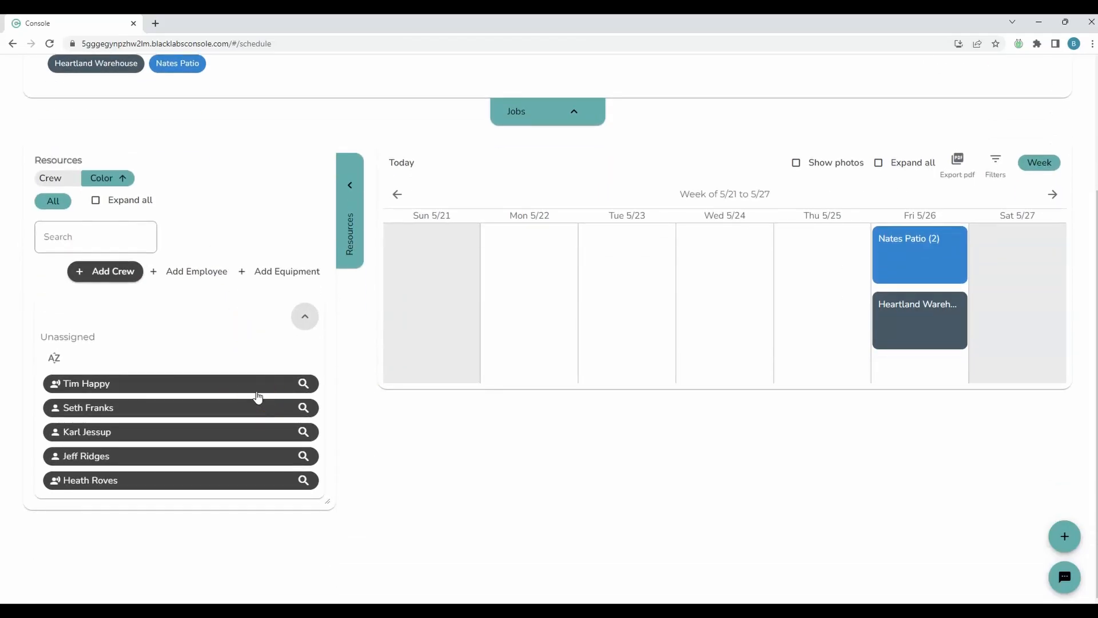
scroll(265, 269, "up", 1)
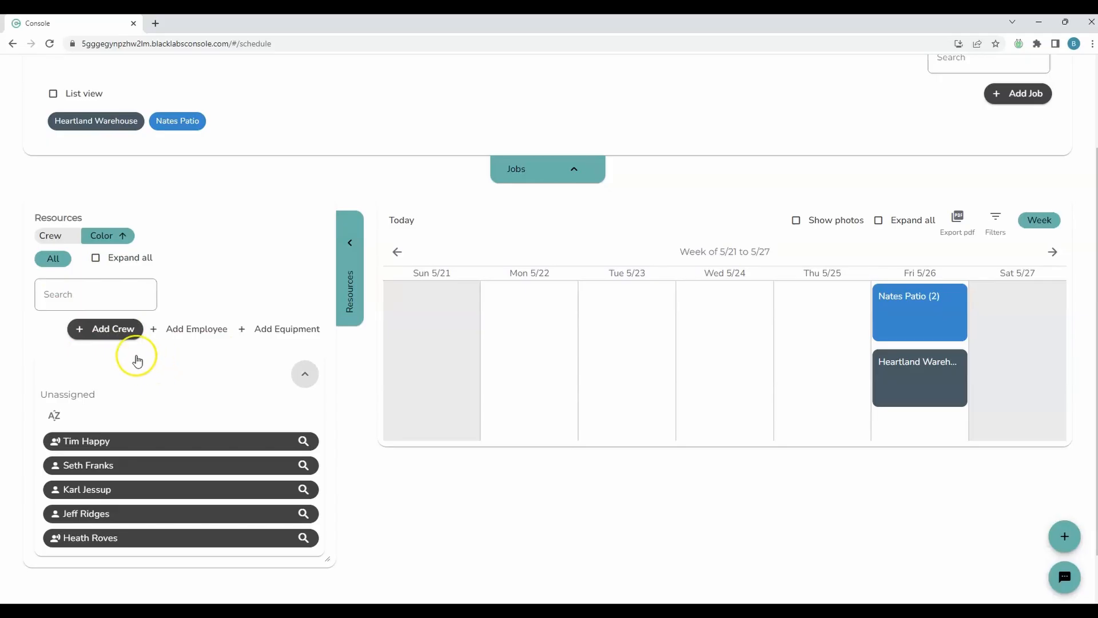
left_click(108, 329)
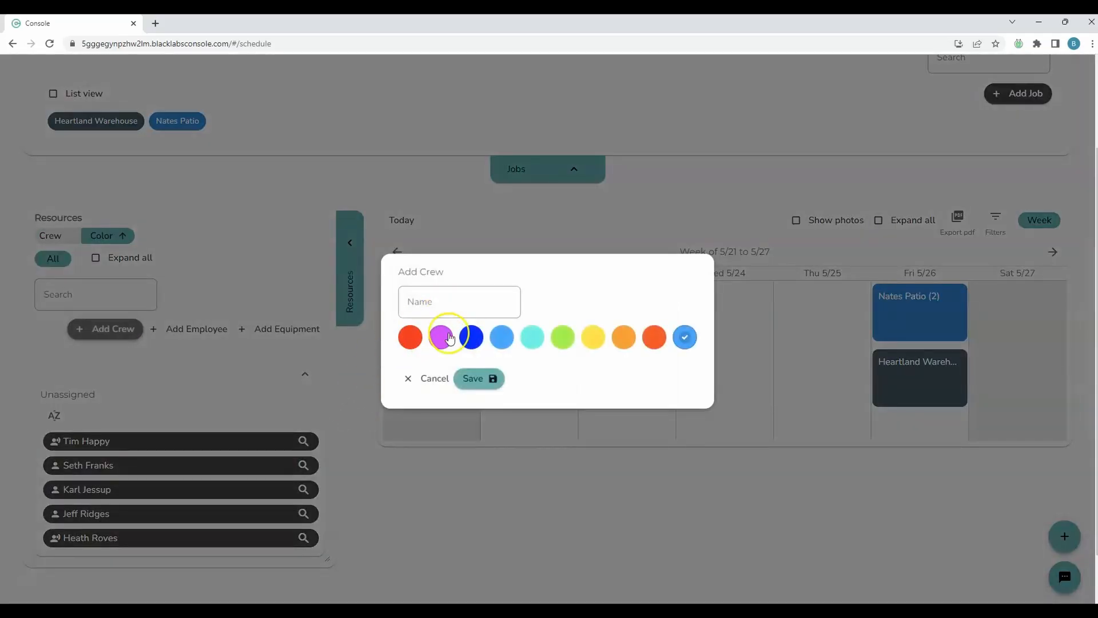
left_click(473, 338)
left_click(443, 307)
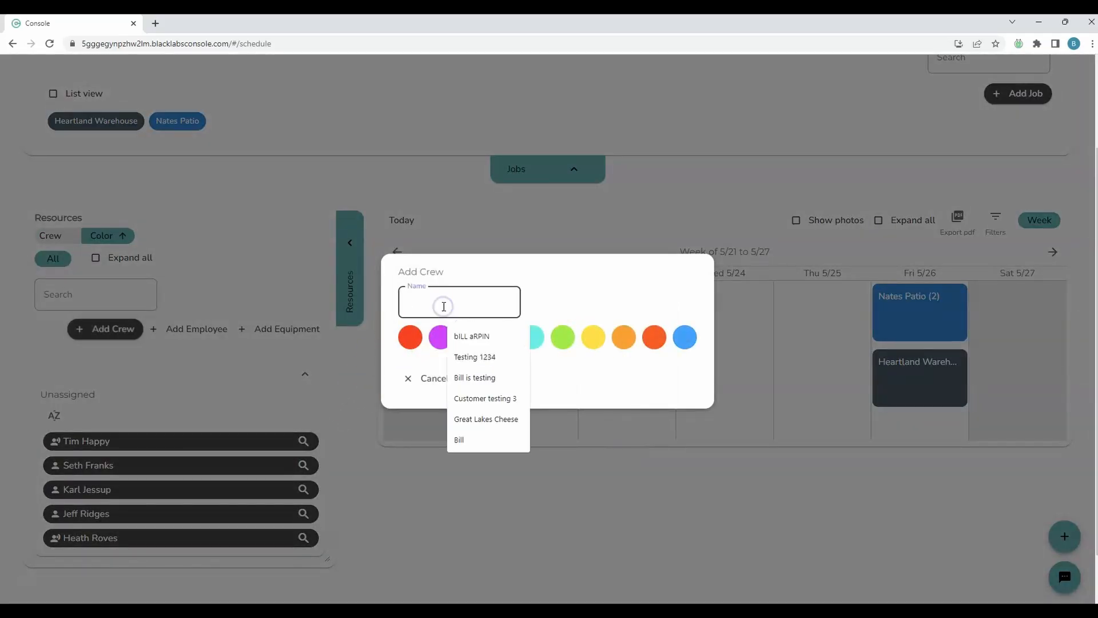
type("Jose's Crew")
left_click(469, 379)
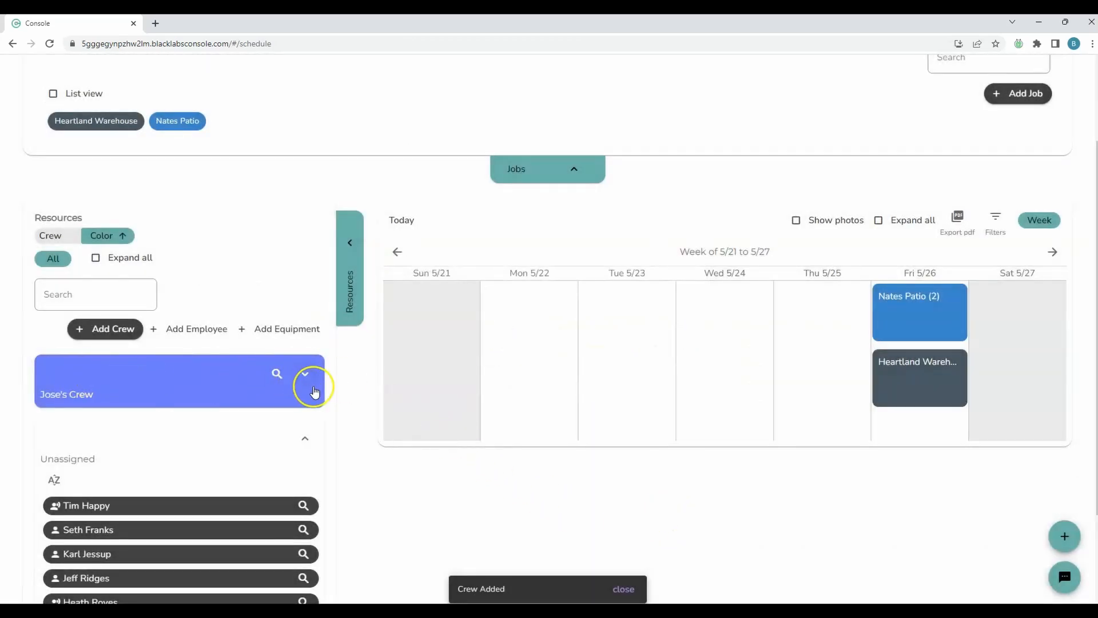
Step: Move the second employee in the Unassigned list into the new blue crew
scroll(355, 437, "down", 1)
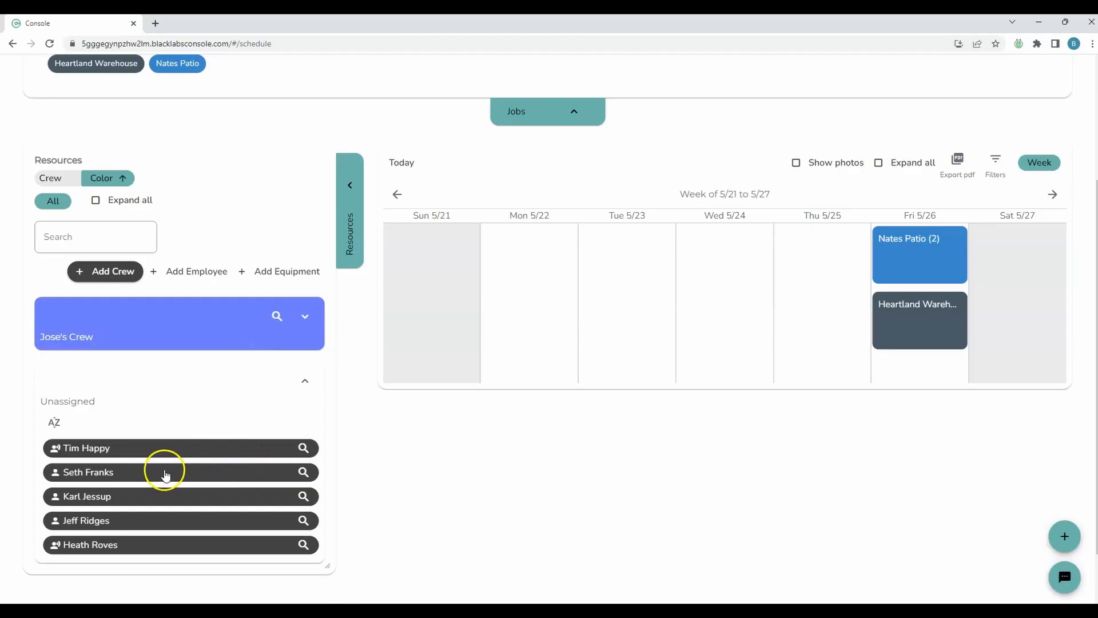
left_click_drag(164, 477, 177, 343)
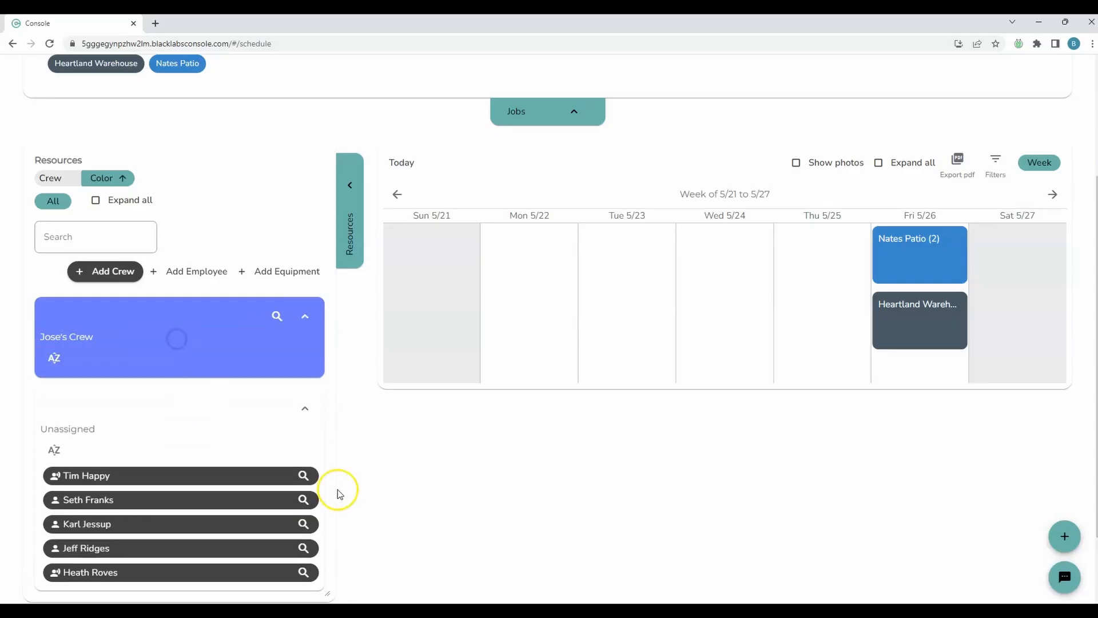
scroll(339, 493, "down", 1)
left_click_drag(119, 496, 151, 483)
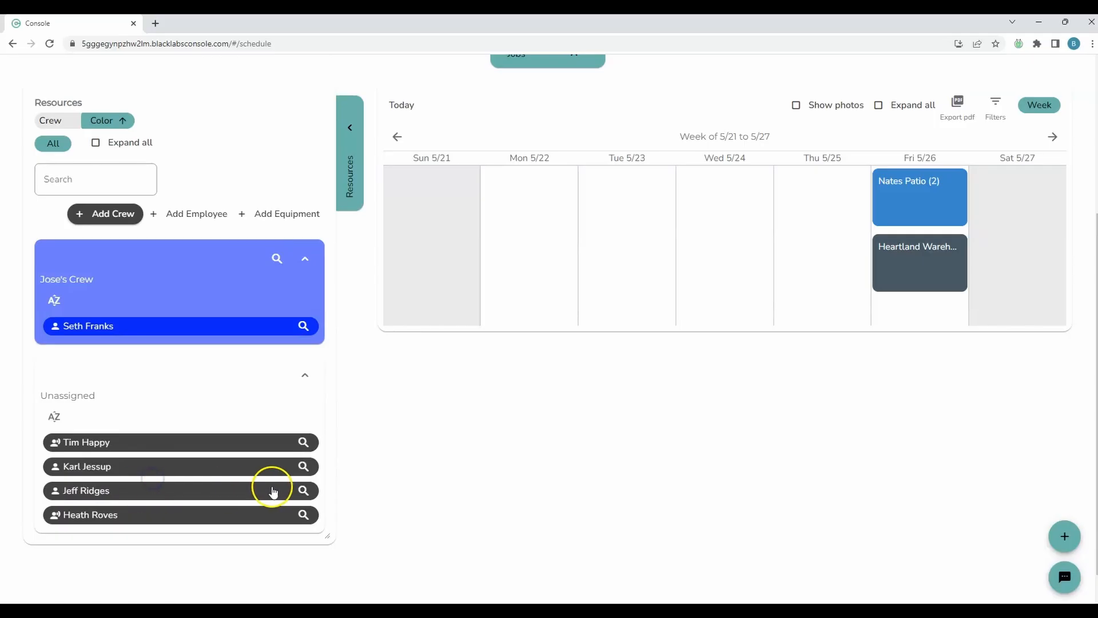
Step: Assign the third employee in the Unassigned list to the new blue crew through the employee's details, and close them
left_click(303, 490)
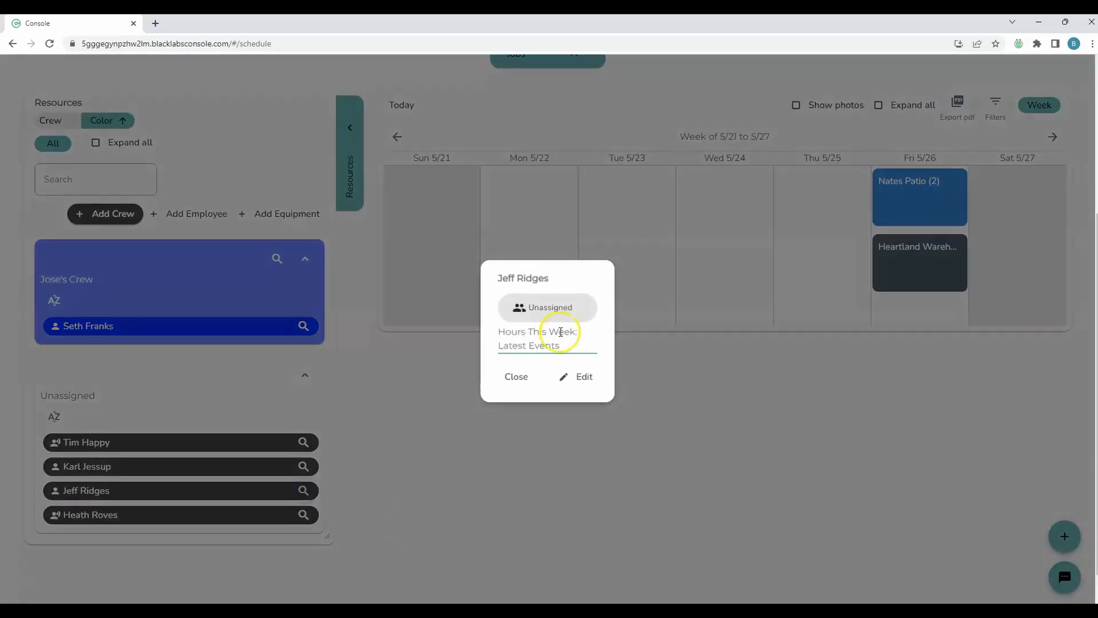
left_click(549, 312)
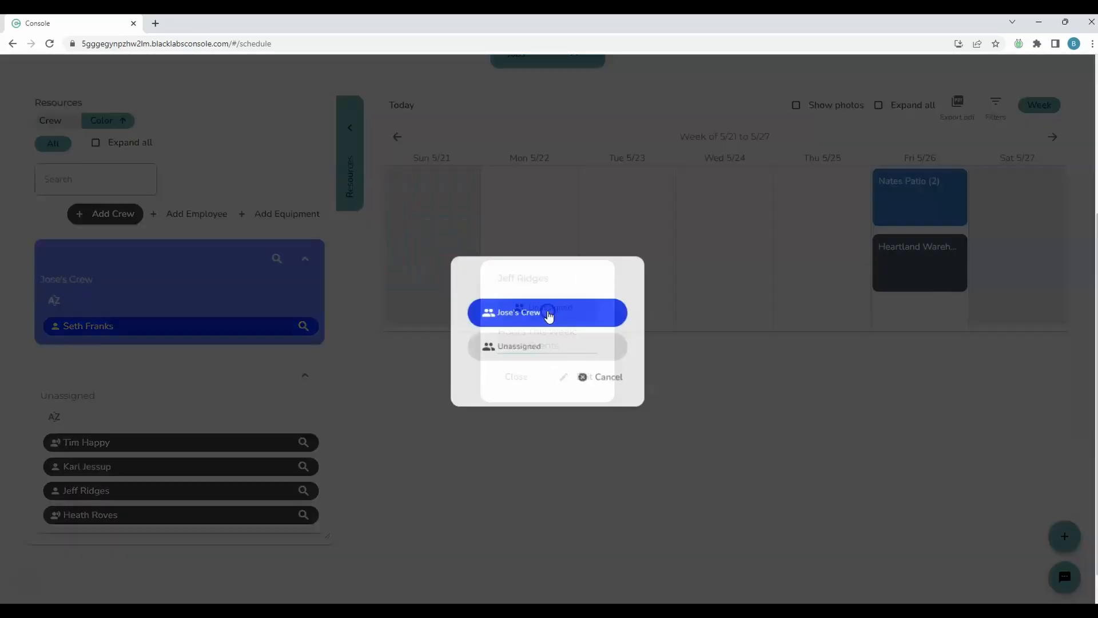
left_click(560, 317)
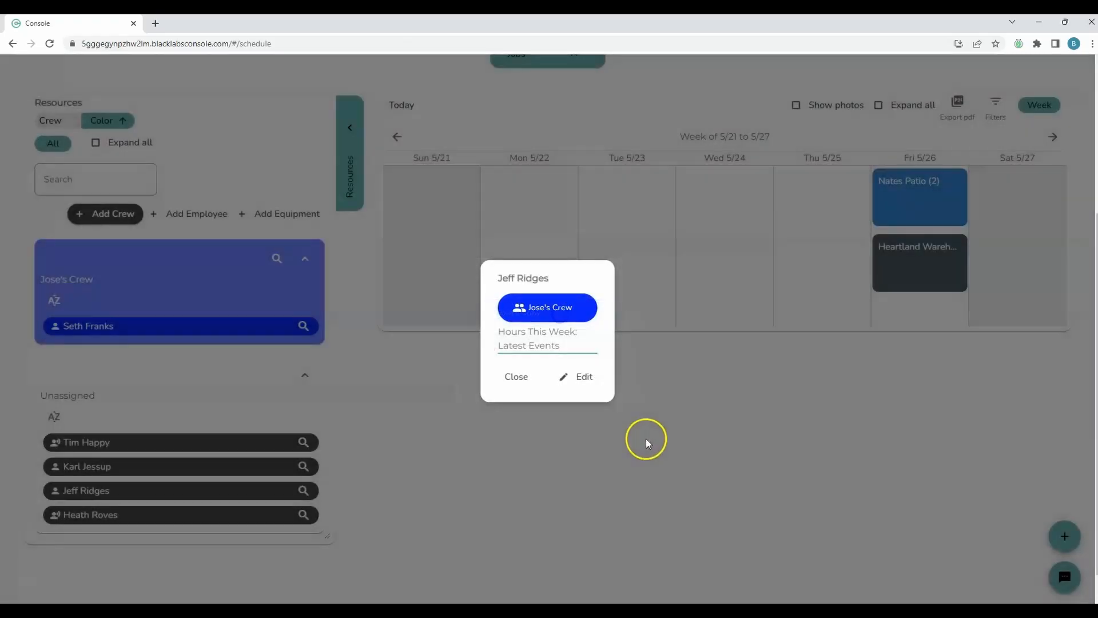
left_click(516, 377)
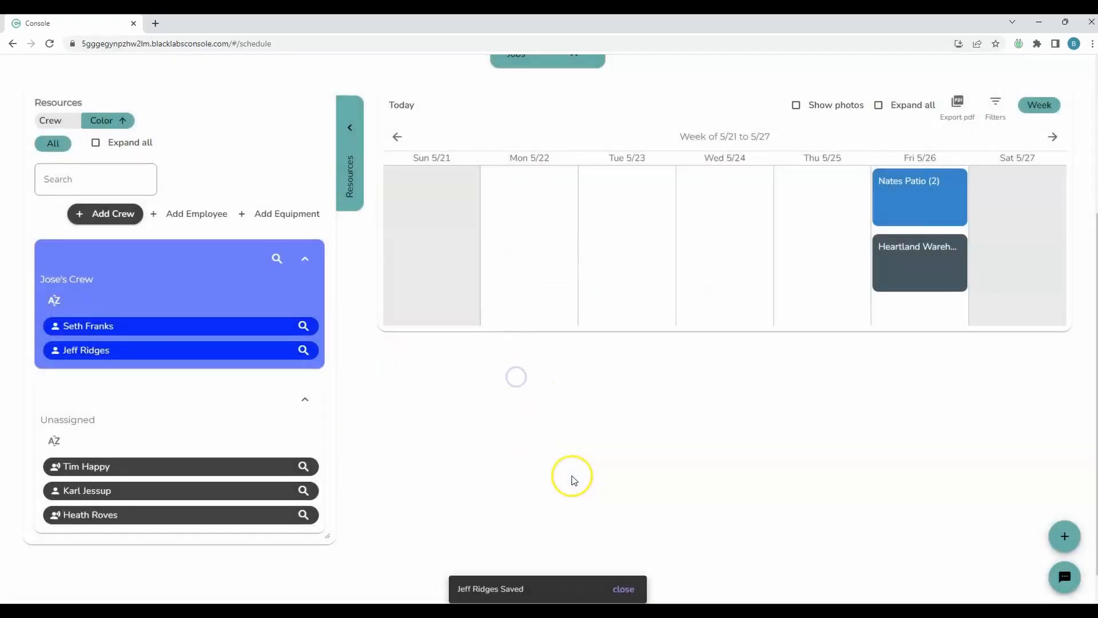
scroll(532, 483, "up", 2)
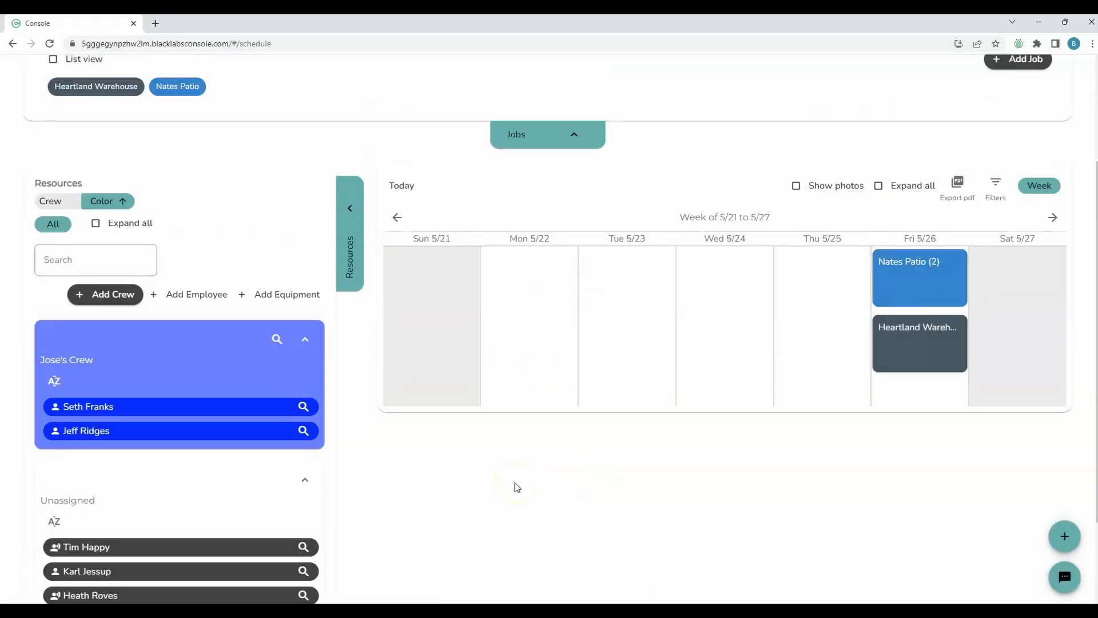